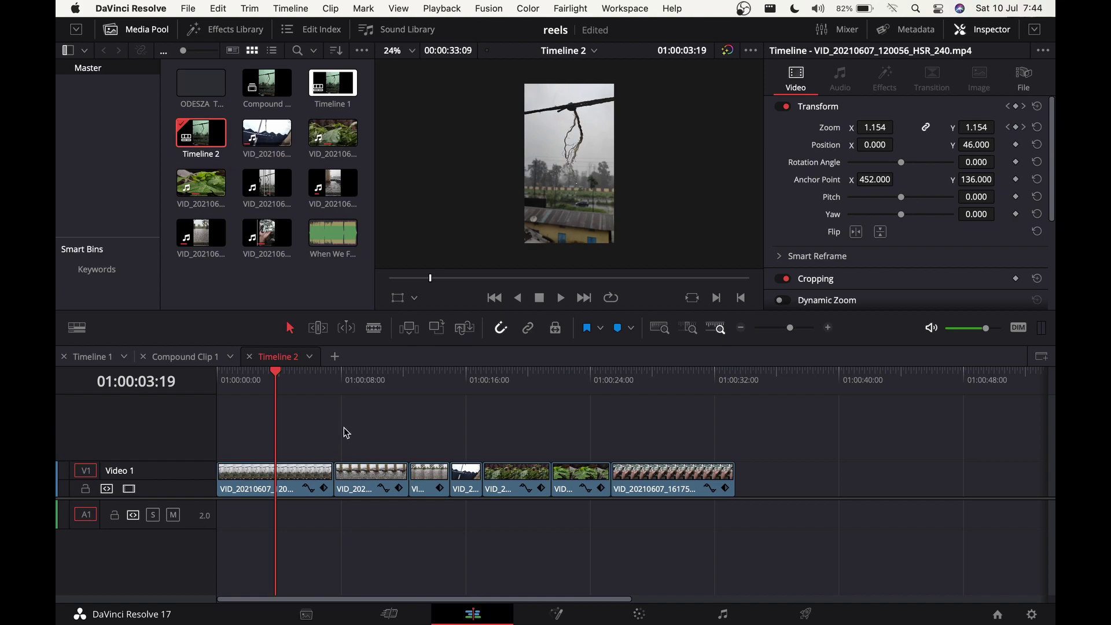
Move the playhead to 01:00:04:02 in the first clip and view that frame full screen
{"action": "left_click_drag", "start_coordinate": [251, 377], "coordinate": [282, 437]}
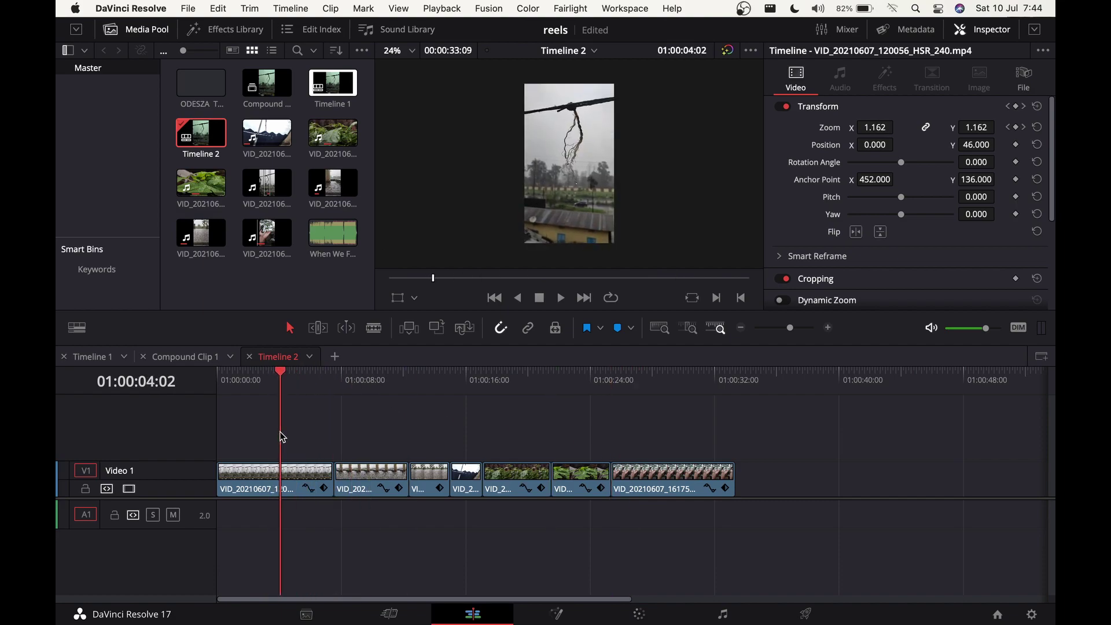
{"action": "scroll", "coordinate": [588, 150], "scroll_direction": "up", "scroll_amount": 2}
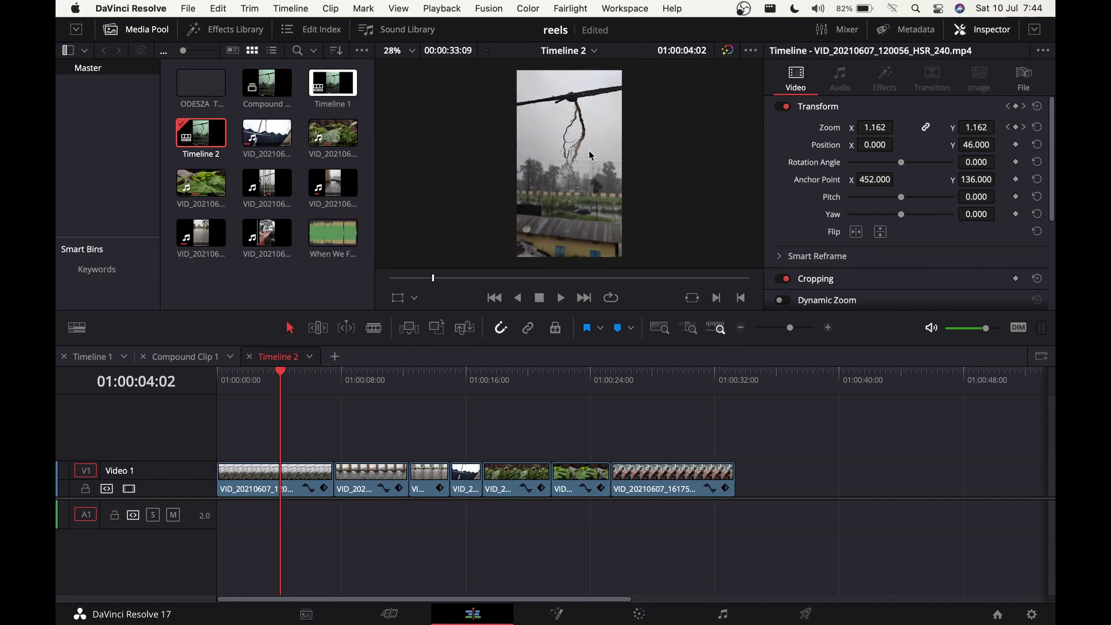
{"action": "key", "text": "super+f"}
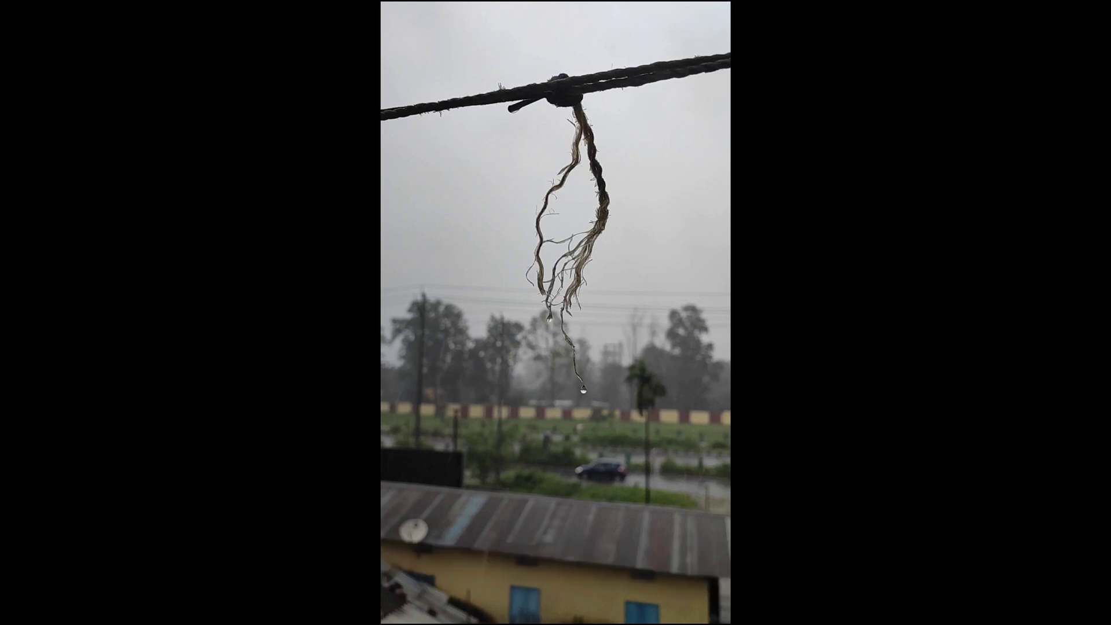
{"action": "mouse_move", "coordinate": [803, 312]}
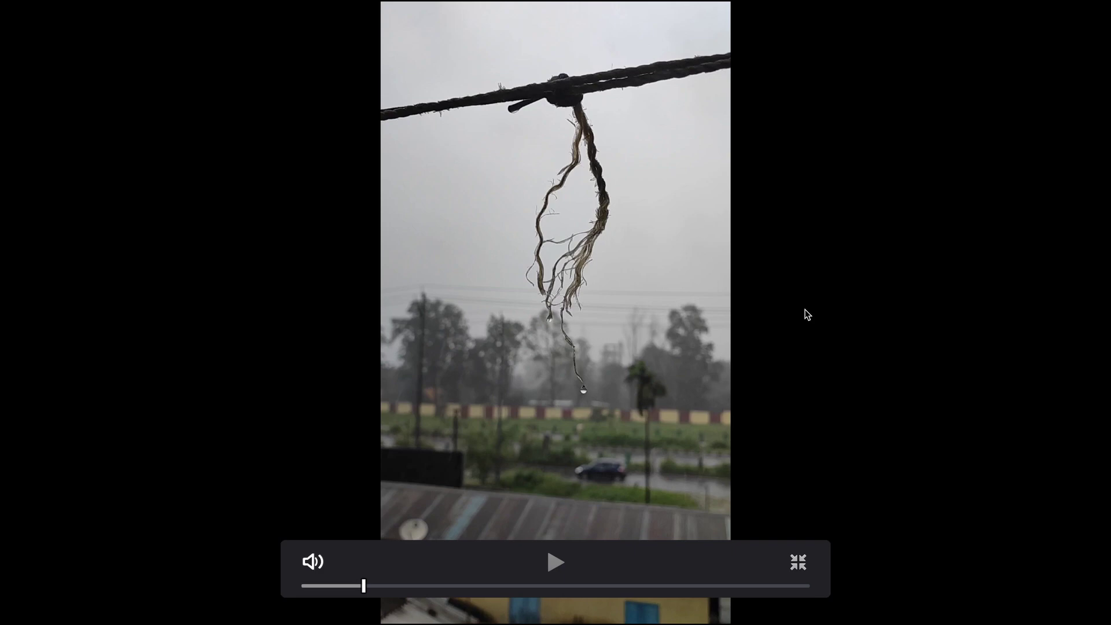
{"action": "key", "text": "Escape"}
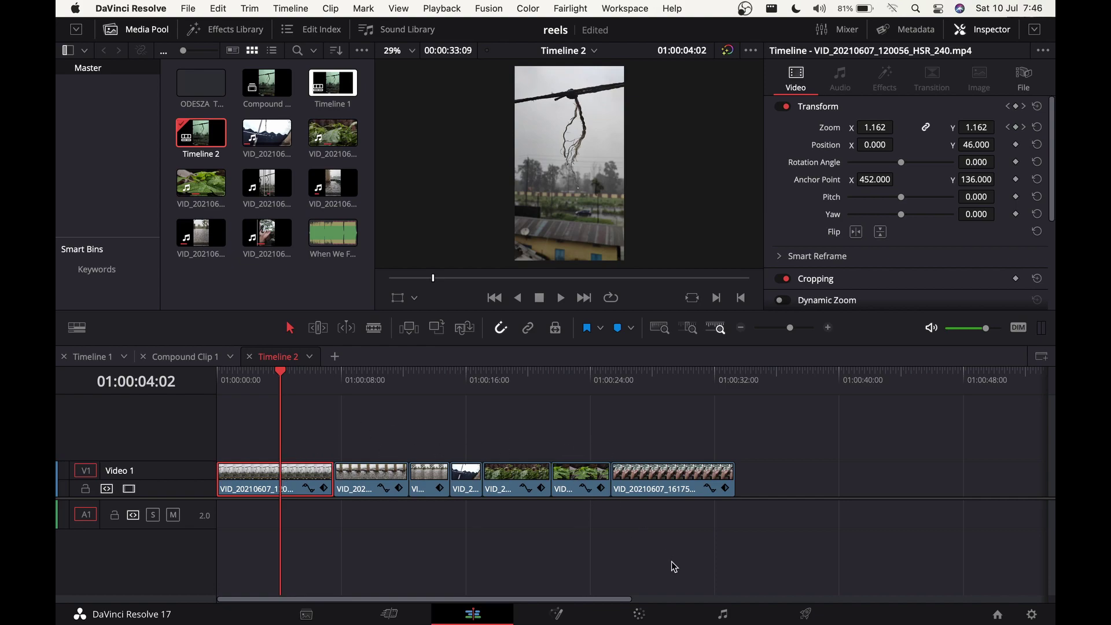
Go to the Color page and label the clip's first node Primary
{"action": "left_click", "coordinate": [648, 617]}
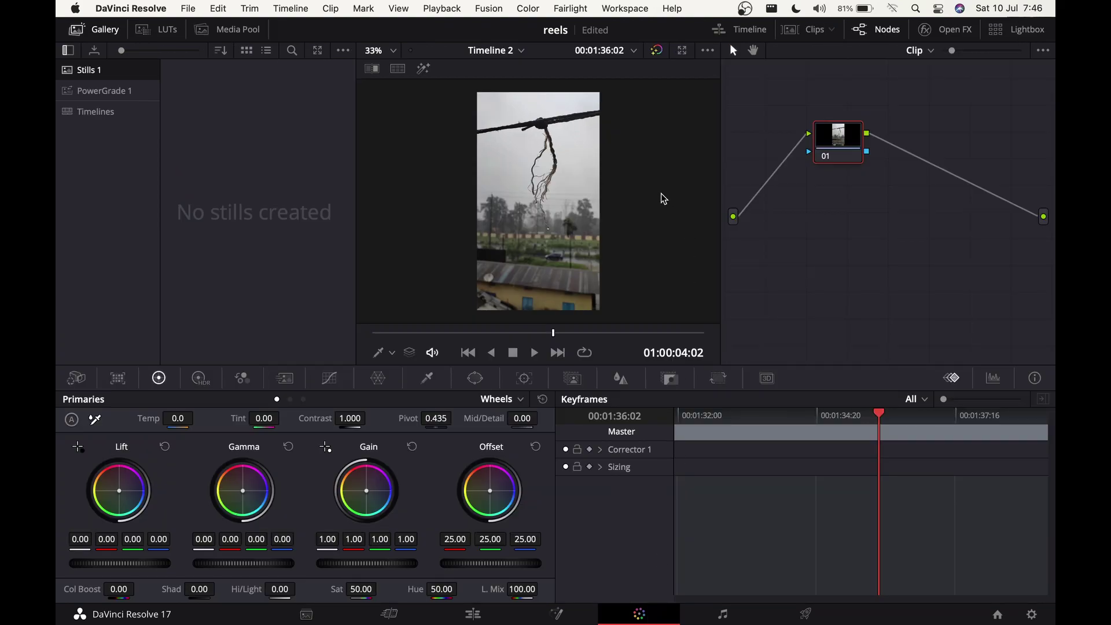
{"action": "scroll", "coordinate": [664, 199], "scroll_direction": "down", "scroll_amount": 2}
{"action": "scroll", "coordinate": [664, 198], "scroll_direction": "down", "scroll_amount": 1}
{"action": "left_click_drag", "start_coordinate": [856, 128], "coordinate": [834, 129]}
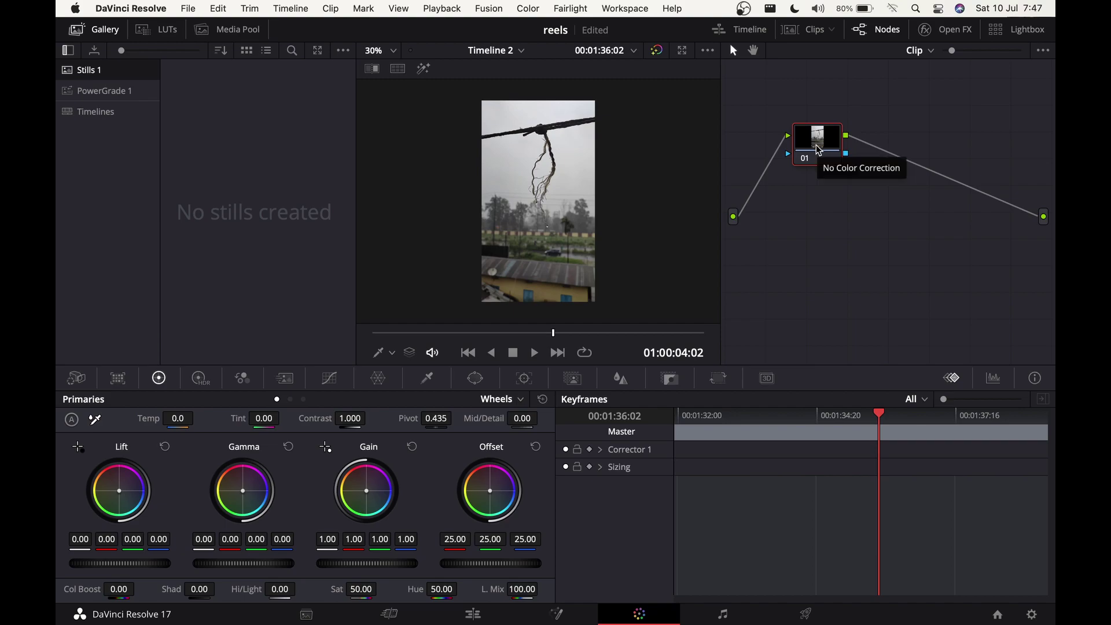
{"action": "right_click", "coordinate": [818, 150]}
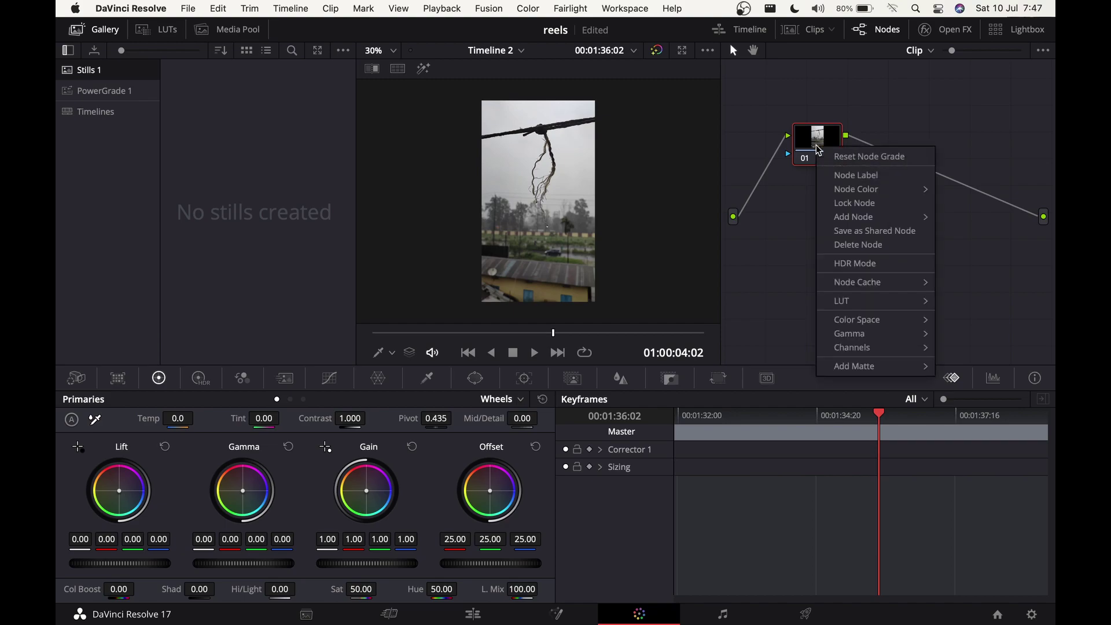
{"action": "left_click", "coordinate": [847, 180]}
{"action": "type", "text": "Primary"}
{"action": "key", "text": "Return"}
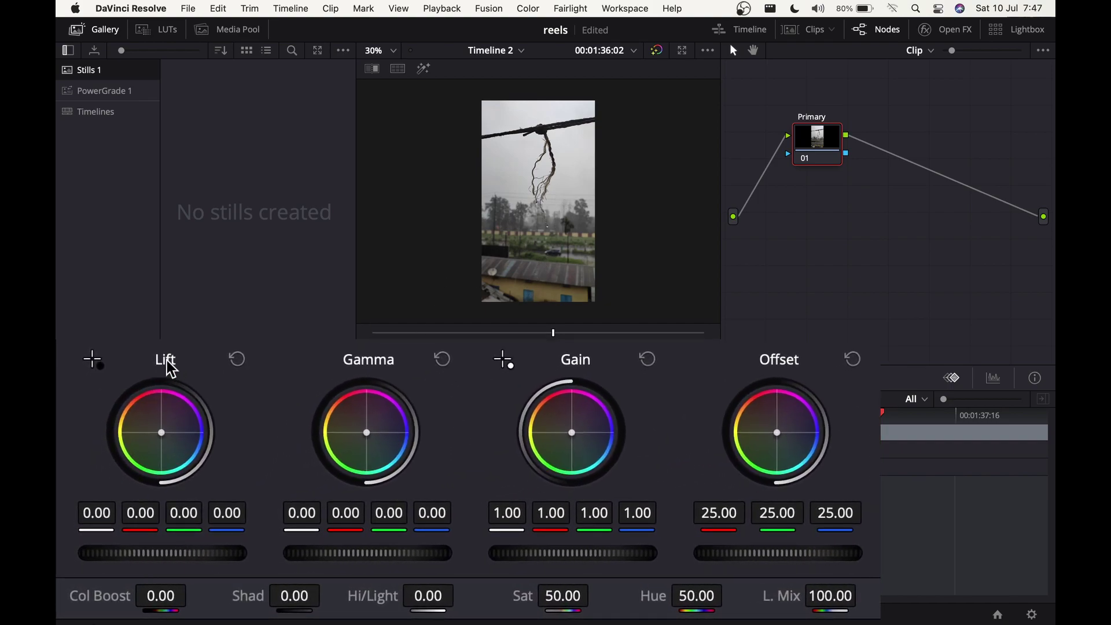
Set the Primary node's Lift to -0.04 and Gain to 0.99, and compare the picture with the grade bypassed
{"action": "mouse_move", "coordinate": [183, 554]}
{"action": "left_mouse_down"}
{"action": "mouse_move", "coordinate": [153, 554]}
{"action": "mouse_move", "coordinate": [180, 554]}
{"action": "left_mouse_up"}
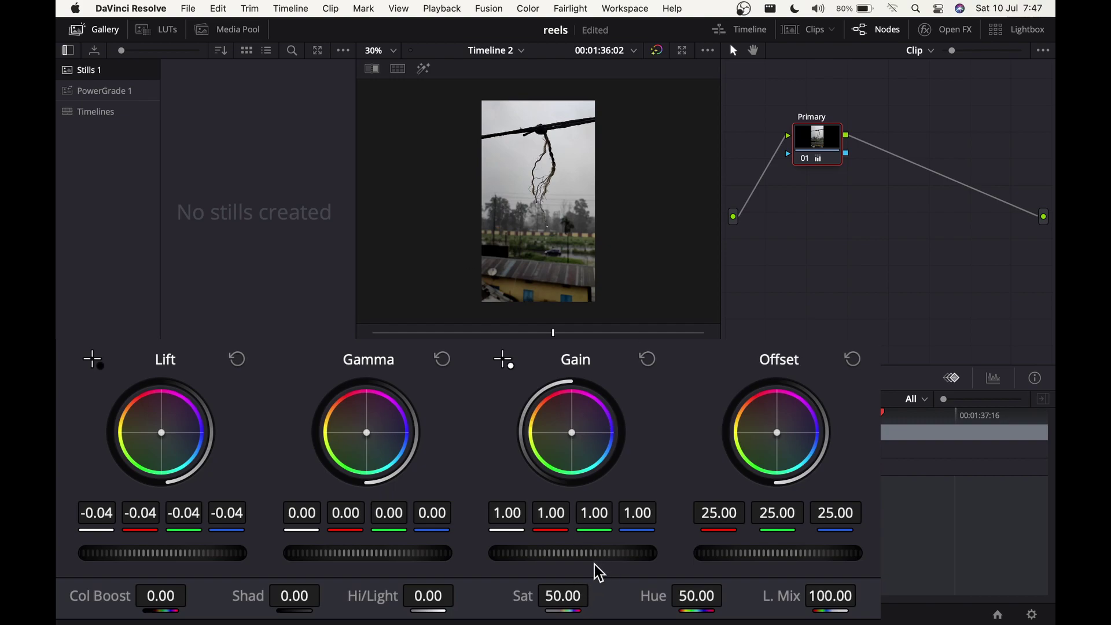
{"action": "mouse_move", "coordinate": [590, 554]}
{"action": "left_mouse_down"}
{"action": "mouse_move", "coordinate": [506, 554]}
{"action": "mouse_move", "coordinate": [575, 554]}
{"action": "left_mouse_up"}
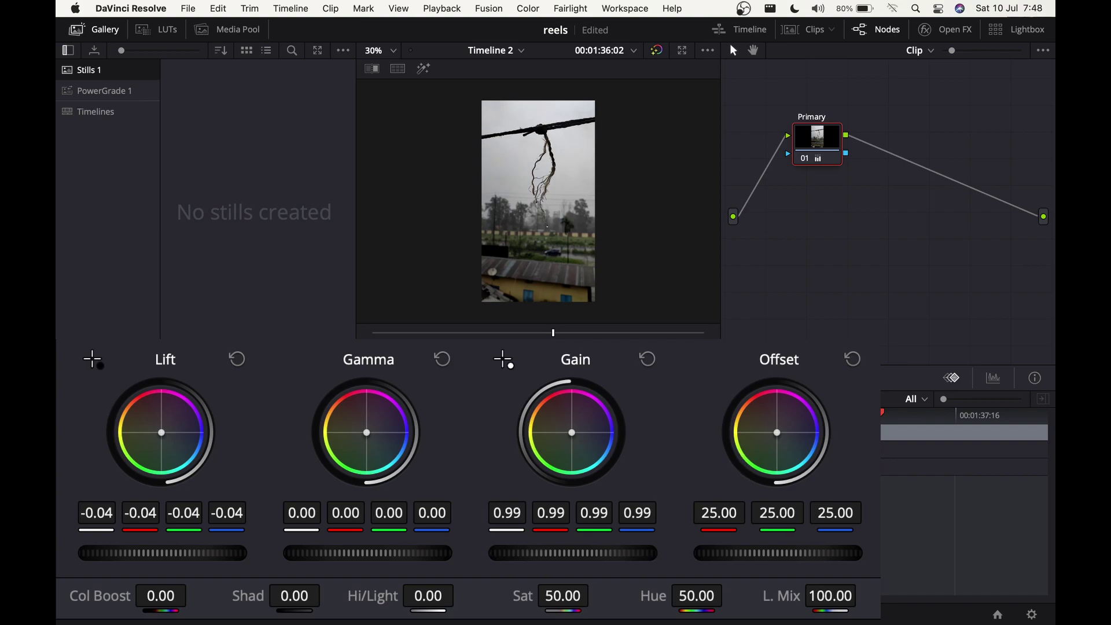
{"action": "left_click", "coordinate": [656, 51]}
{"action": "left_click", "coordinate": [657, 54]}
{"action": "left_click", "coordinate": [659, 52]}
{"action": "left_click", "coordinate": [660, 52]}
Set the Primary node's shadows to 11.00 and highlights to -13.00, and compare with the grade bypassed
{"action": "left_click_drag", "start_coordinate": [328, 594], "coordinate": [328, 596]}
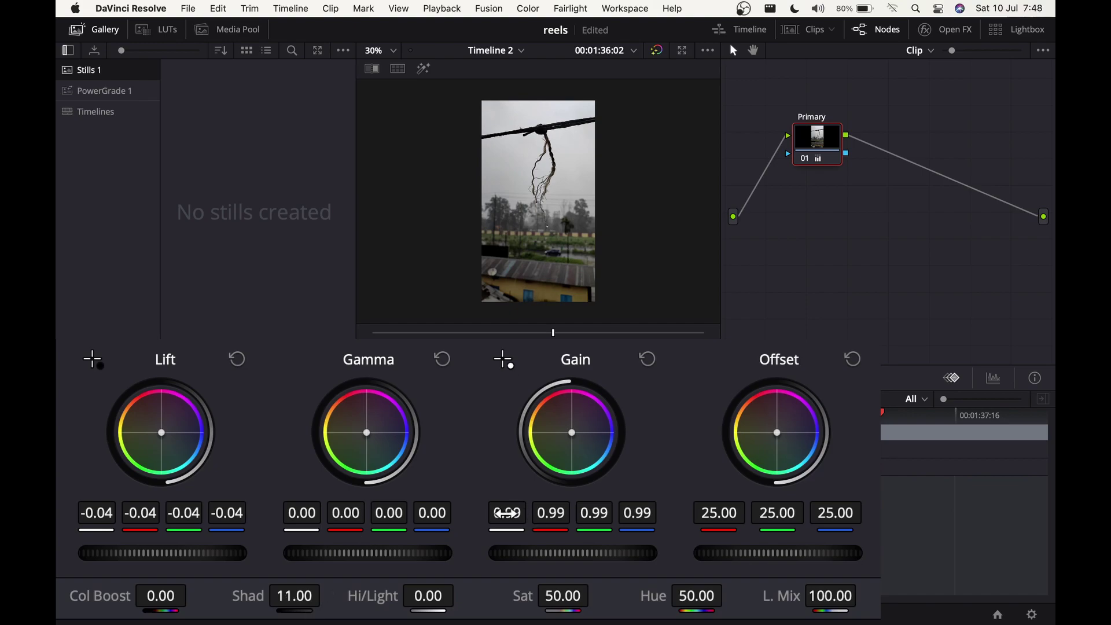
{"action": "left_click_drag", "start_coordinate": [429, 595], "coordinate": [461, 593]}
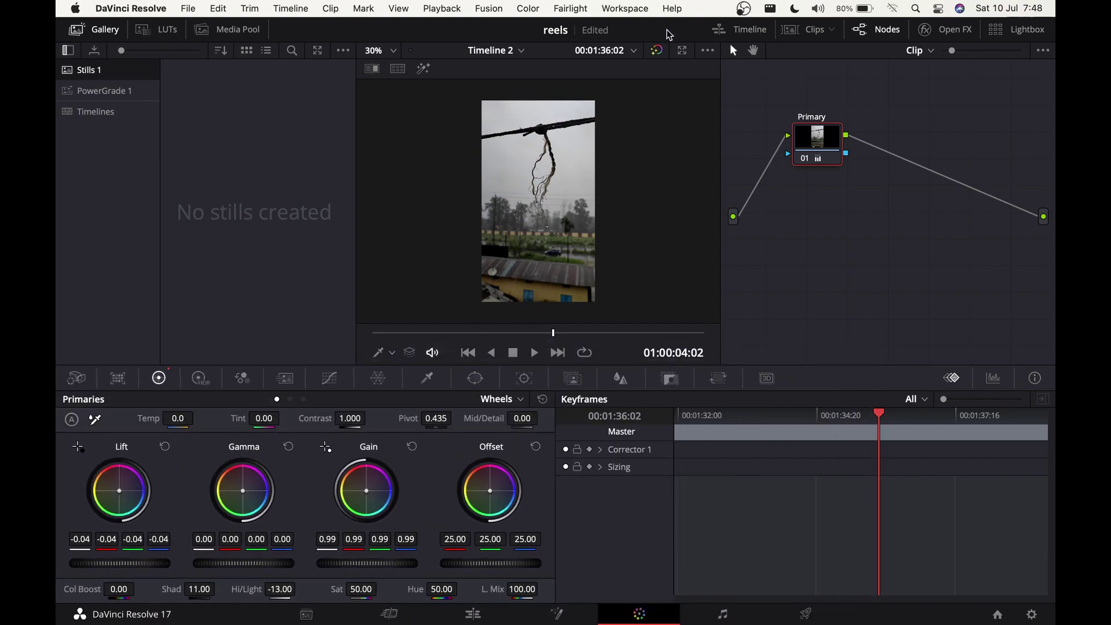
{"action": "left_click", "coordinate": [659, 49]}
{"action": "left_click", "coordinate": [658, 49]}
{"action": "left_click", "coordinate": [659, 49]}
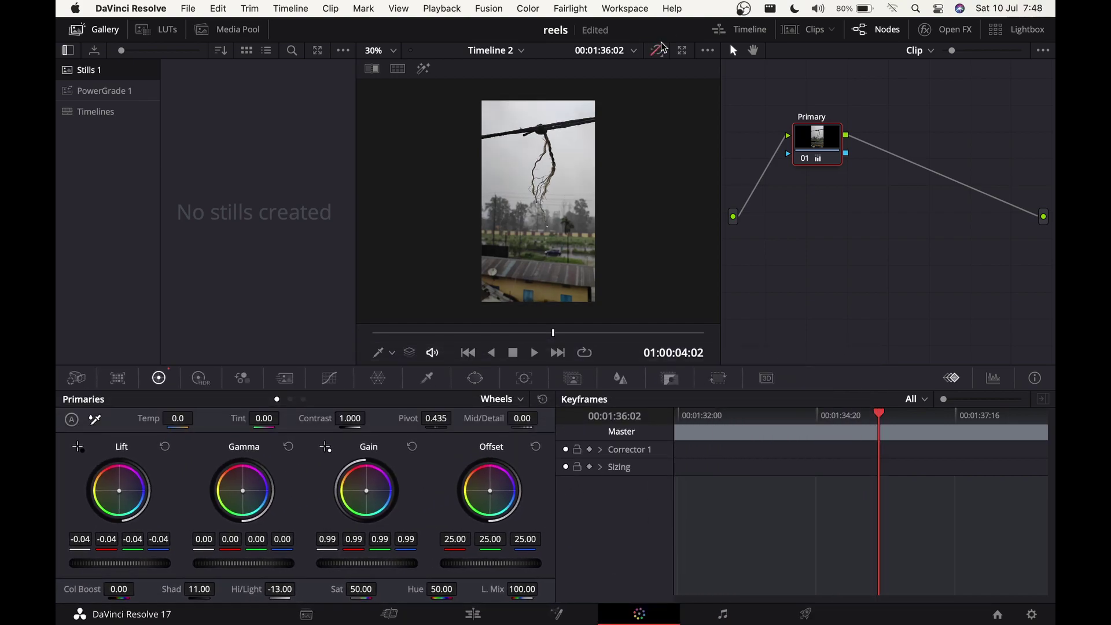
{"action": "left_click", "coordinate": [656, 50]}
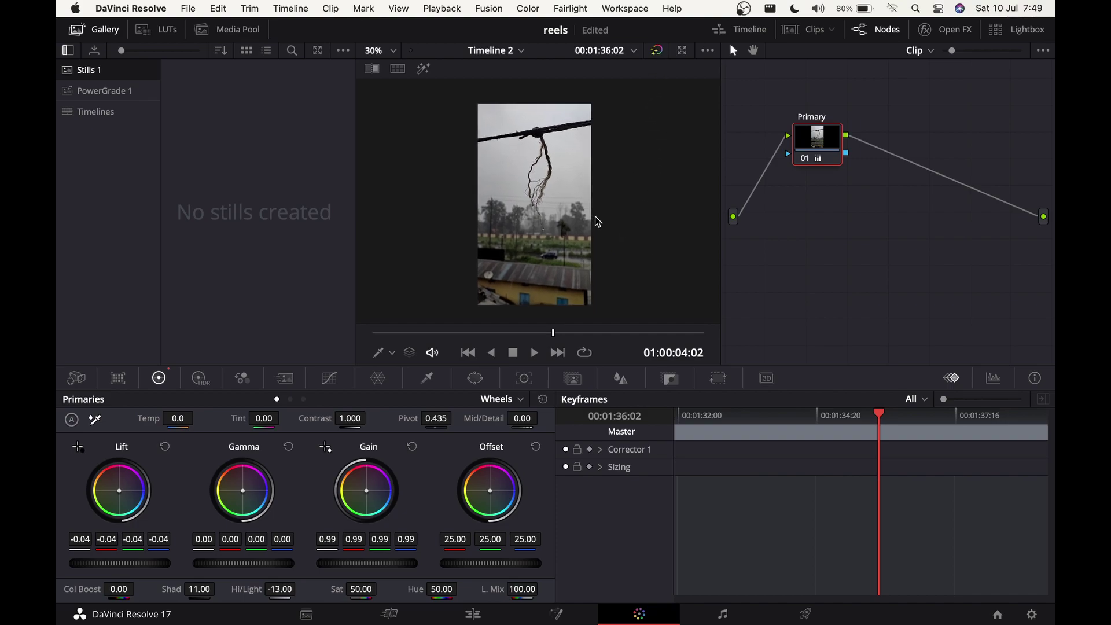
Add a serial node after Primary, label it Color and space it out from the first node
{"action": "scroll", "coordinate": [613, 240], "scroll_direction": "up", "scroll_amount": 1}
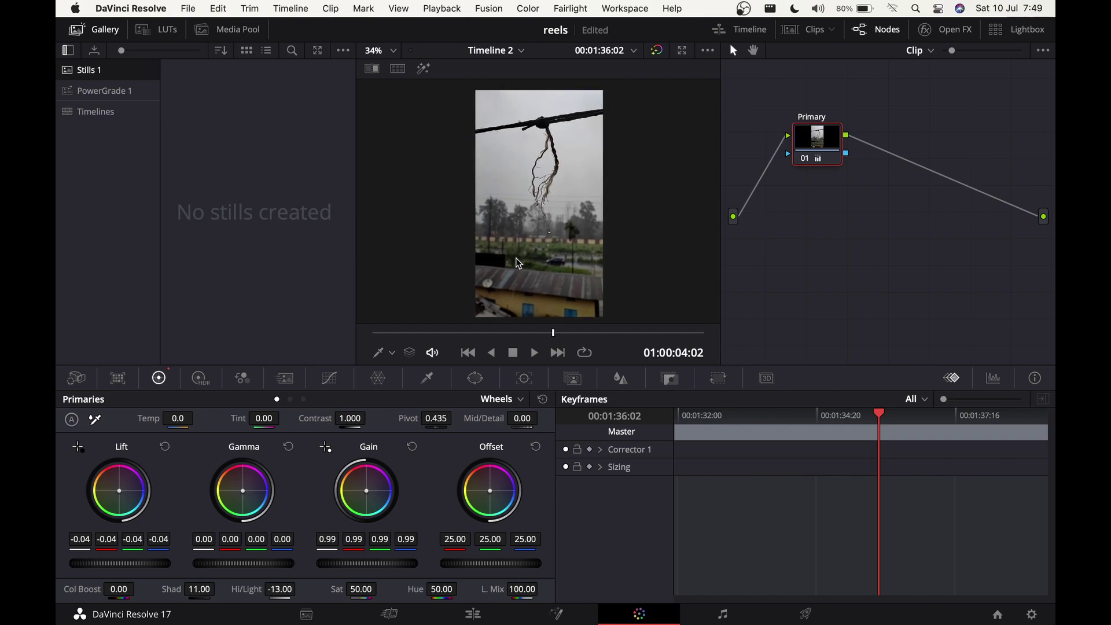
{"action": "left_click_drag", "start_coordinate": [827, 150], "coordinate": [817, 151]}
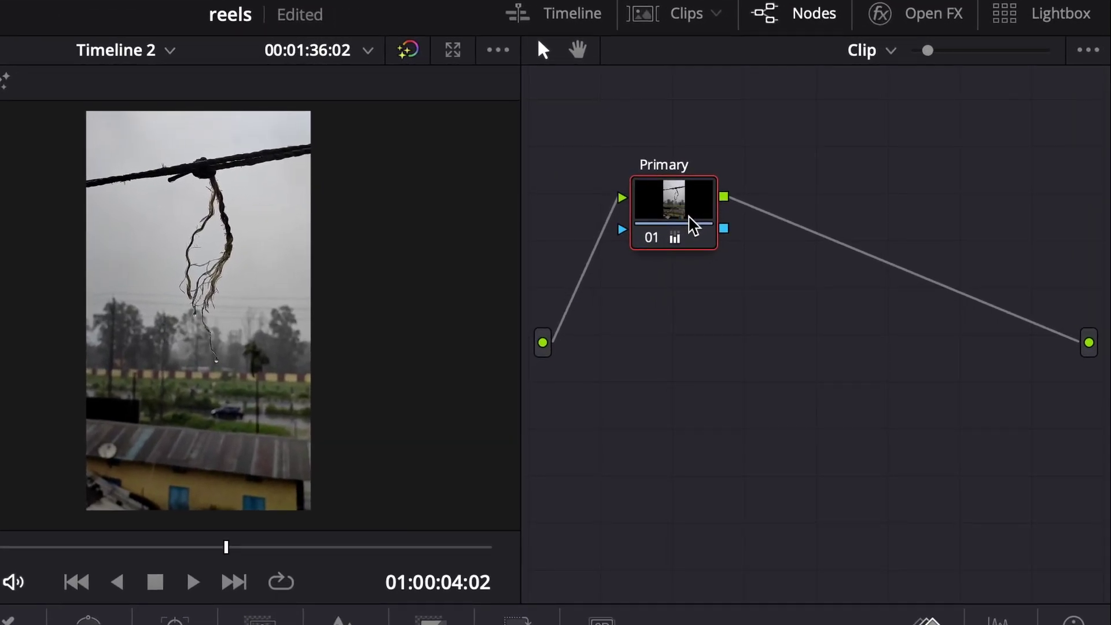
{"action": "key", "text": "alt+s"}
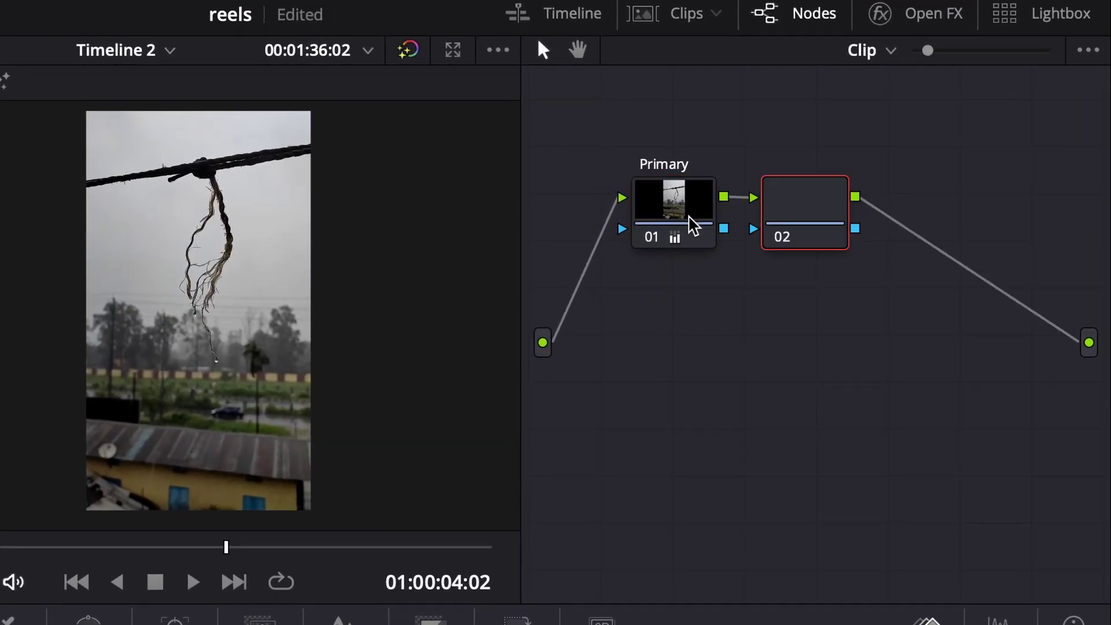
{"action": "right_click", "coordinate": [833, 235]}
{"action": "left_click", "coordinate": [853, 280]}
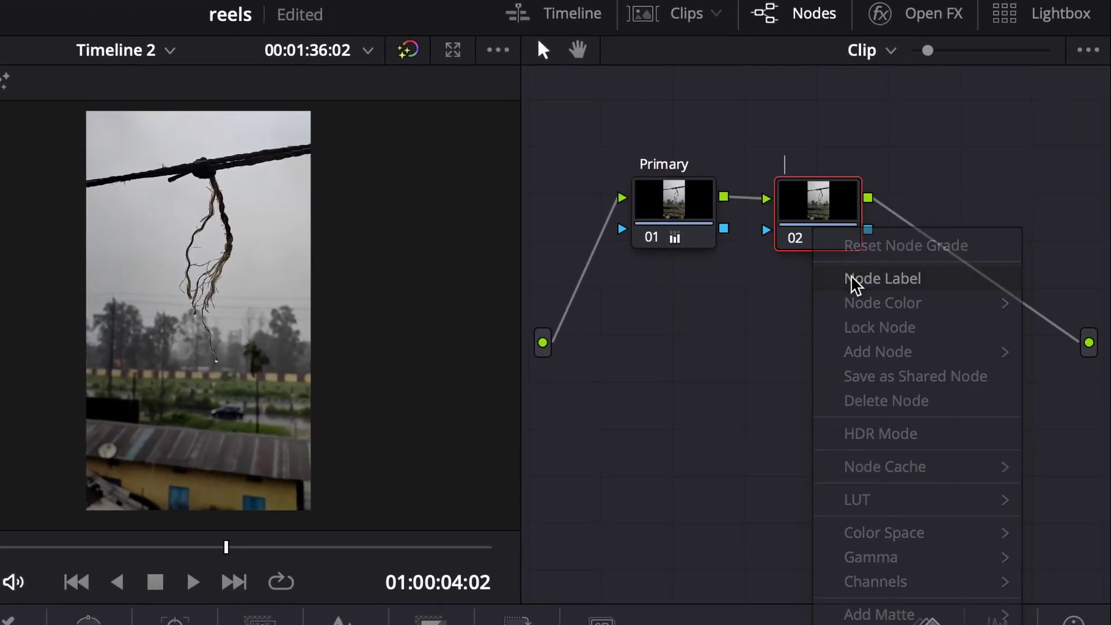
{"action": "type", "text": "Color"}
{"action": "key", "text": "Return"}
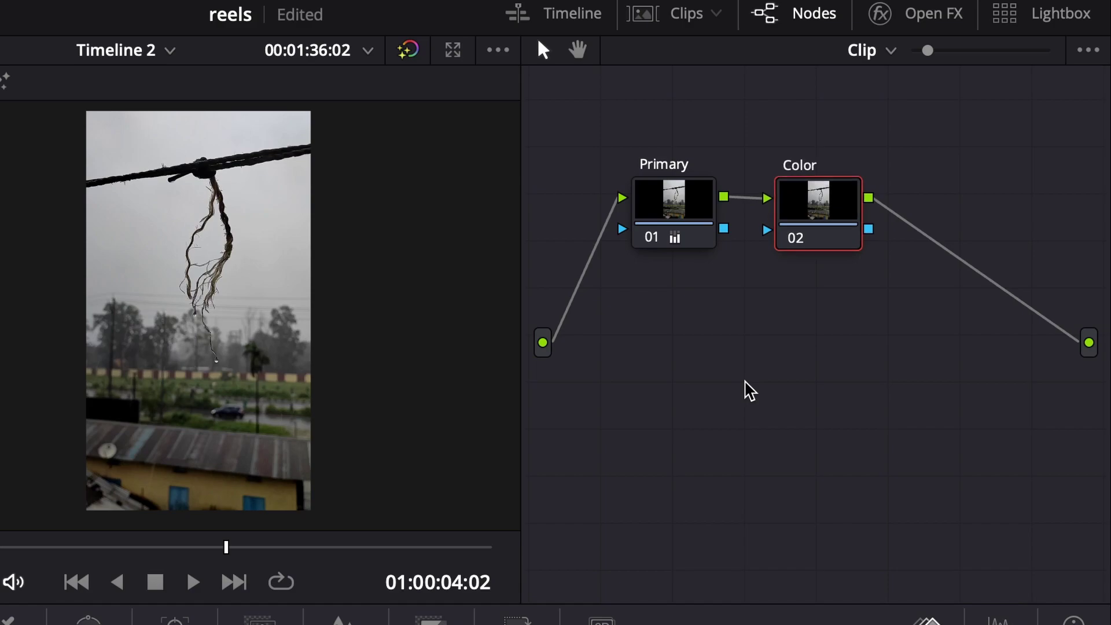
{"action": "left_click_drag", "start_coordinate": [905, 153], "coordinate": [917, 153]}
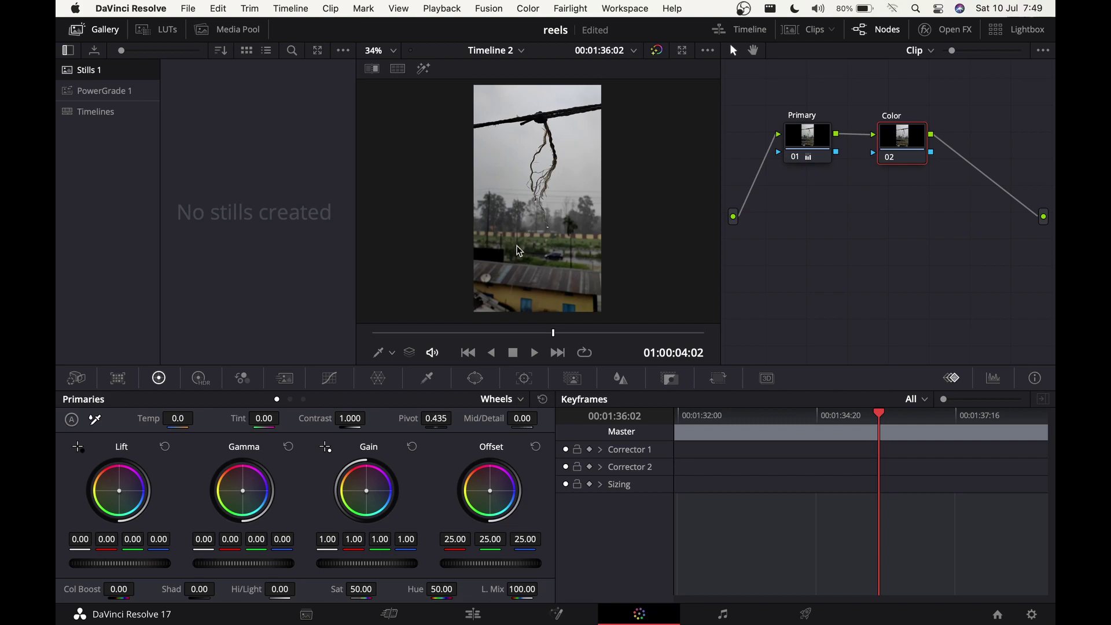
{"action": "left_click_drag", "start_coordinate": [919, 146], "coordinate": [909, 146]}
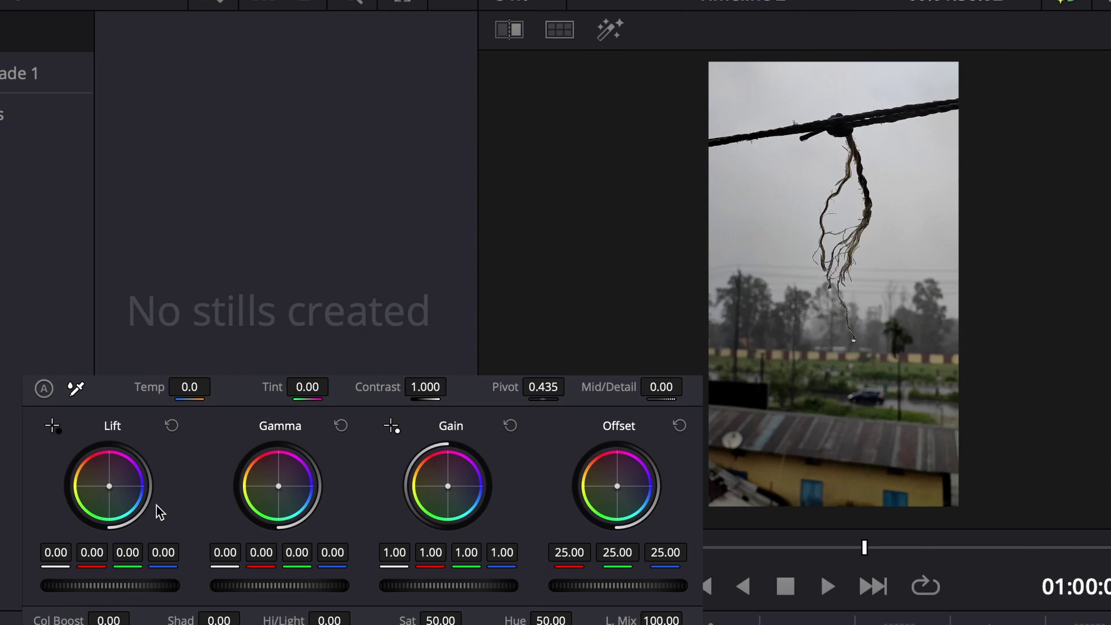
Shift the Color node's Lift balance slightly away from red to -0.01, and compare with the node disabled
{"action": "left_click", "coordinate": [109, 486]}
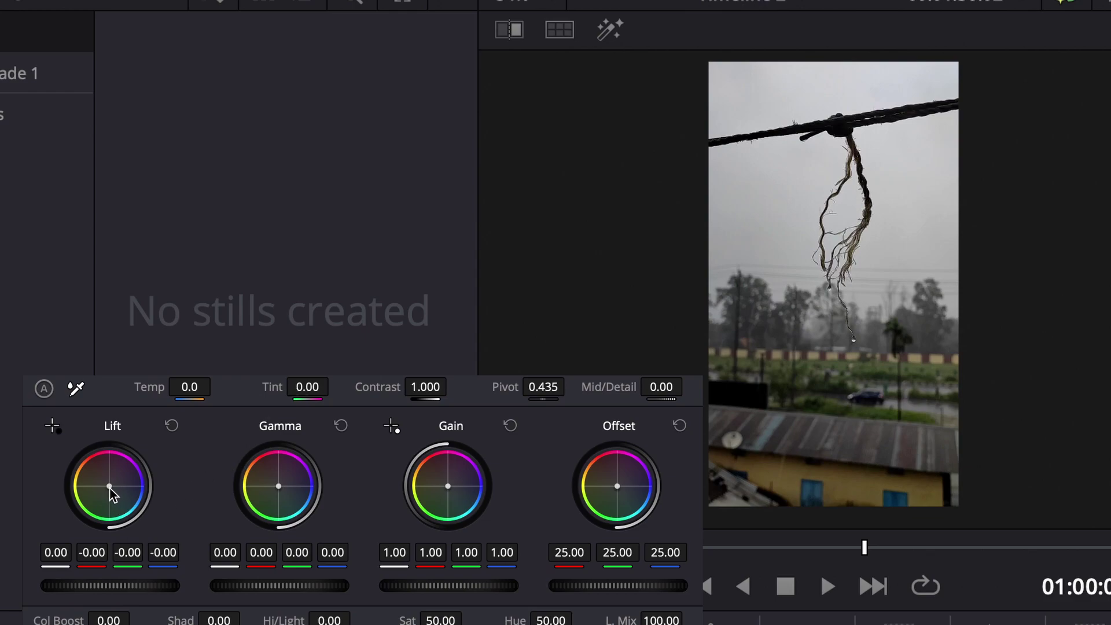
{"action": "left_click_drag", "start_coordinate": [110, 488], "coordinate": [110, 488]}
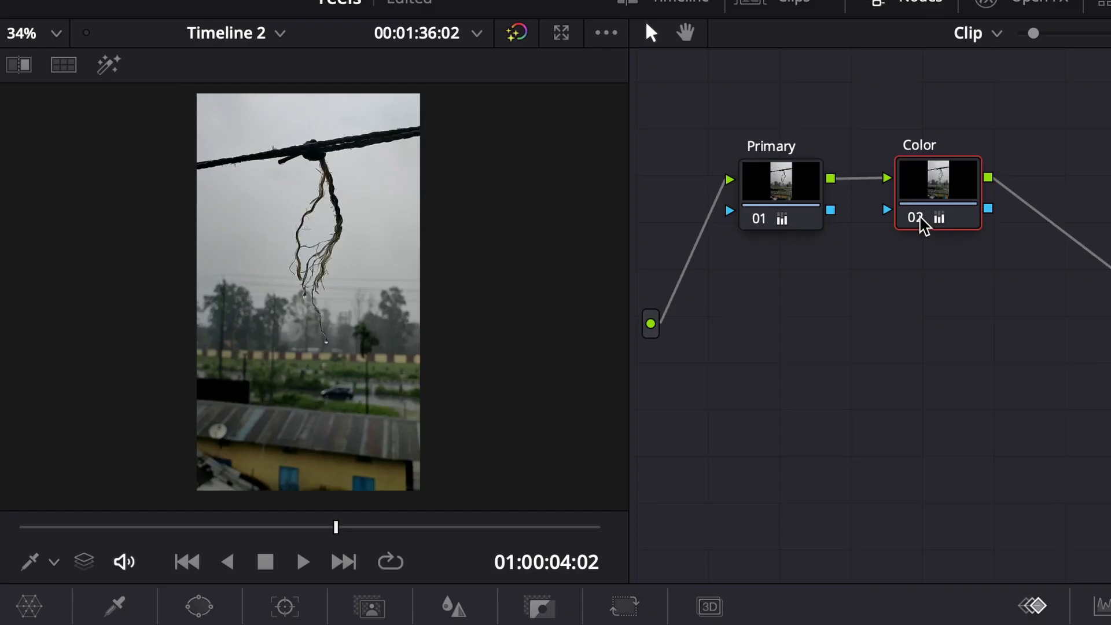
{"action": "left_click", "coordinate": [886, 154]}
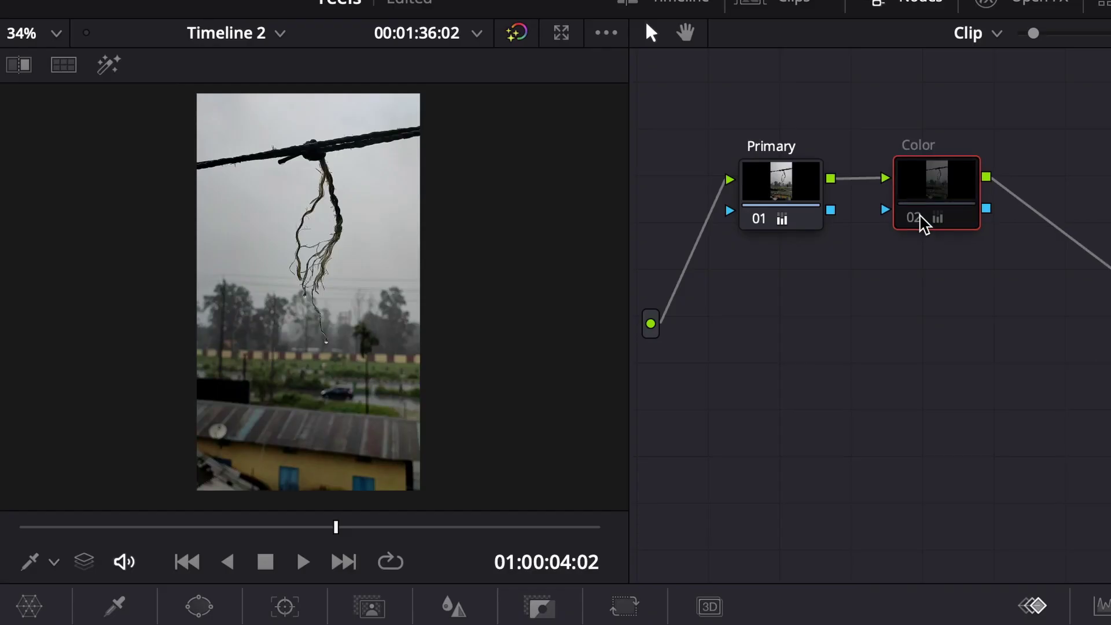
{"action": "left_click", "coordinate": [919, 217]}
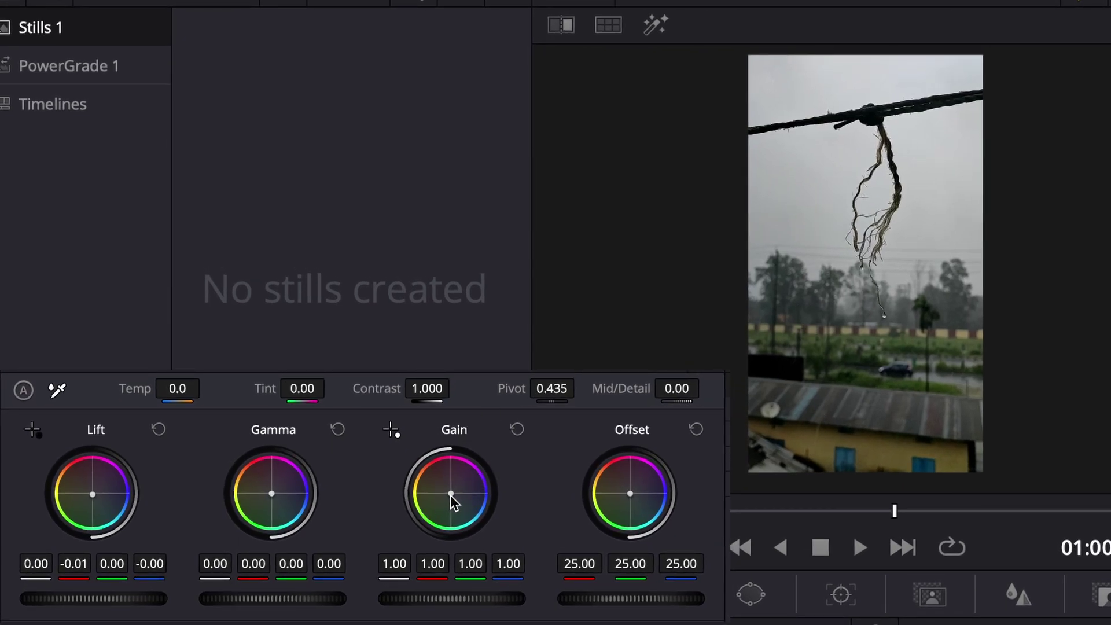
Tint the Color node's Gain toward green-teal with red 0.86, green 1.04 and blue 0.96, and compare with the node disabled
{"action": "left_click_drag", "start_coordinate": [451, 492], "coordinate": [452, 494]}
{"action": "left_click_drag", "start_coordinate": [451, 495], "coordinate": [450, 495]}
{"action": "left_click_drag", "start_coordinate": [450, 495], "coordinate": [449, 496]}
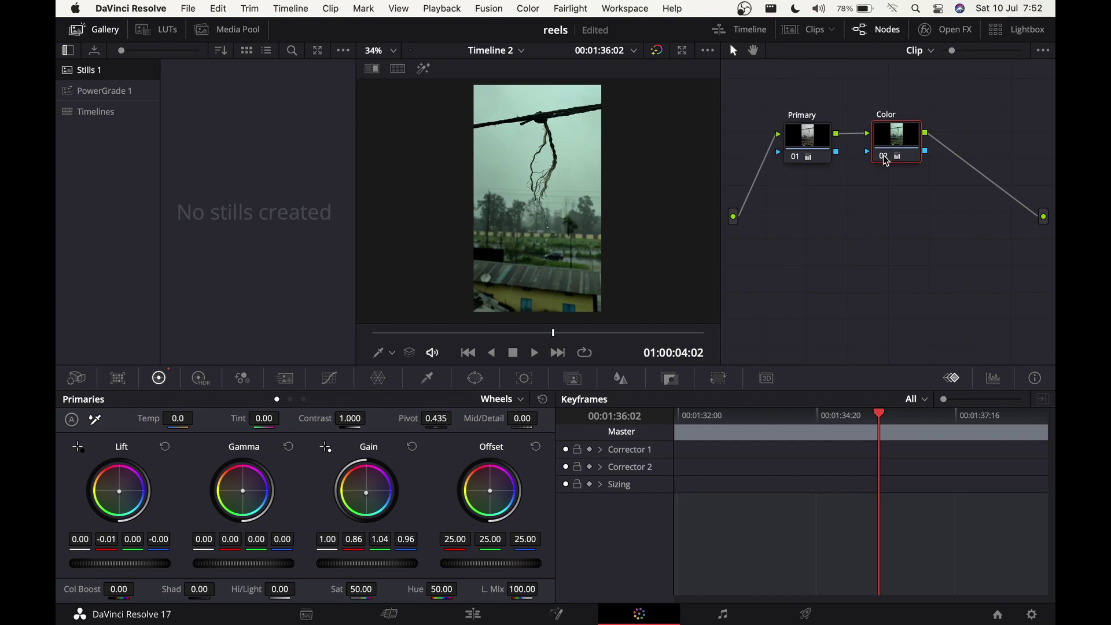
{"action": "left_click", "coordinate": [883, 157]}
{"action": "left_click", "coordinate": [883, 157]}
{"action": "left_click", "coordinate": [884, 159]}
Add a blue range to the Color node's Hue Vs Hue curve and raise its centre point to a hue rotation of 64.80
{"action": "left_click", "coordinate": [330, 380]}
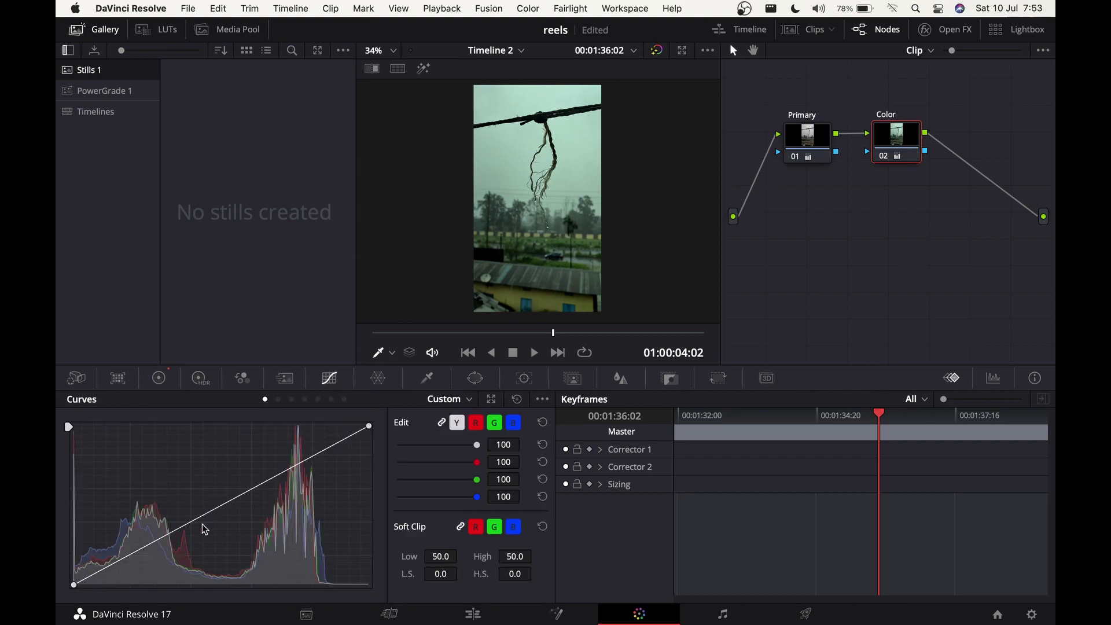
{"action": "left_click", "coordinate": [278, 400]}
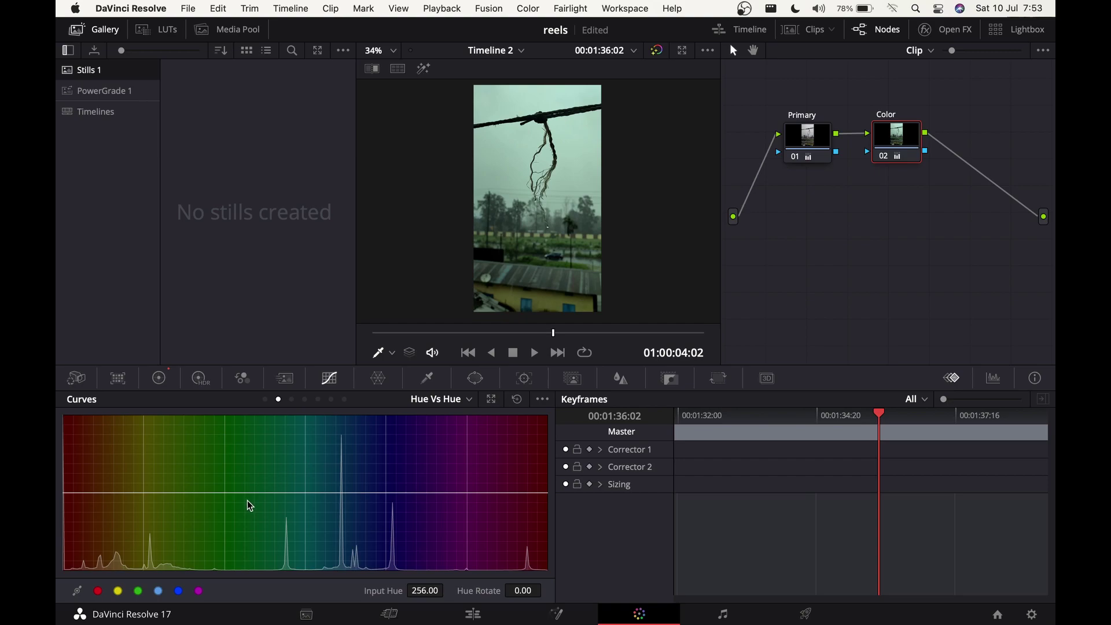
{"action": "mouse_move", "coordinate": [243, 493]}
{"action": "left_mouse_down"}
{"action": "mouse_move", "coordinate": [245, 439]}
{"action": "mouse_move", "coordinate": [239, 556]}
{"action": "mouse_move", "coordinate": [275, 435]}
{"action": "mouse_move", "coordinate": [263, 499]}
{"action": "left_mouse_up"}
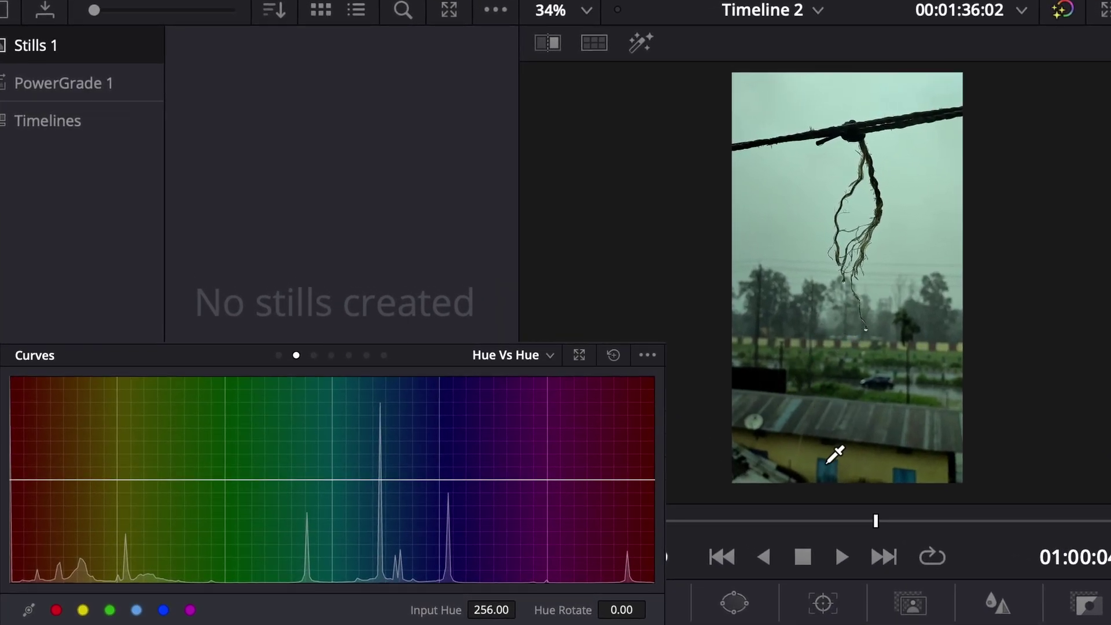
{"action": "left_click", "coordinate": [163, 609]}
{"action": "left_click_drag", "start_coordinate": [440, 480], "coordinate": [439, 445]}
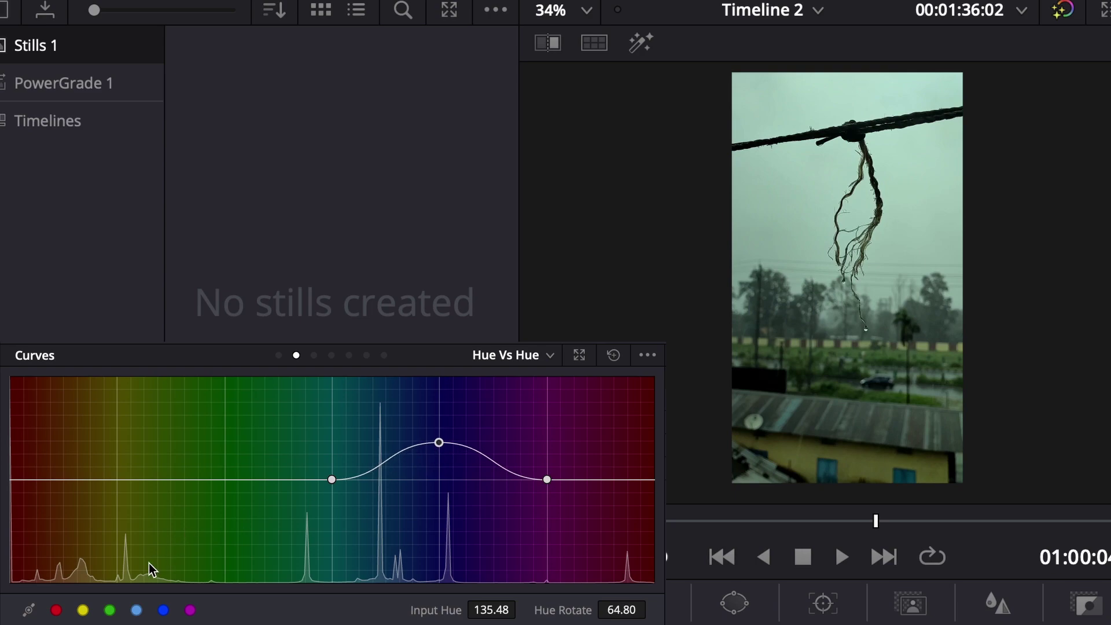
Add green and yellow ranges to the Hue Vs Hue curve and set the green point's hue rotation to 15.20
{"action": "left_click", "coordinate": [110, 610]}
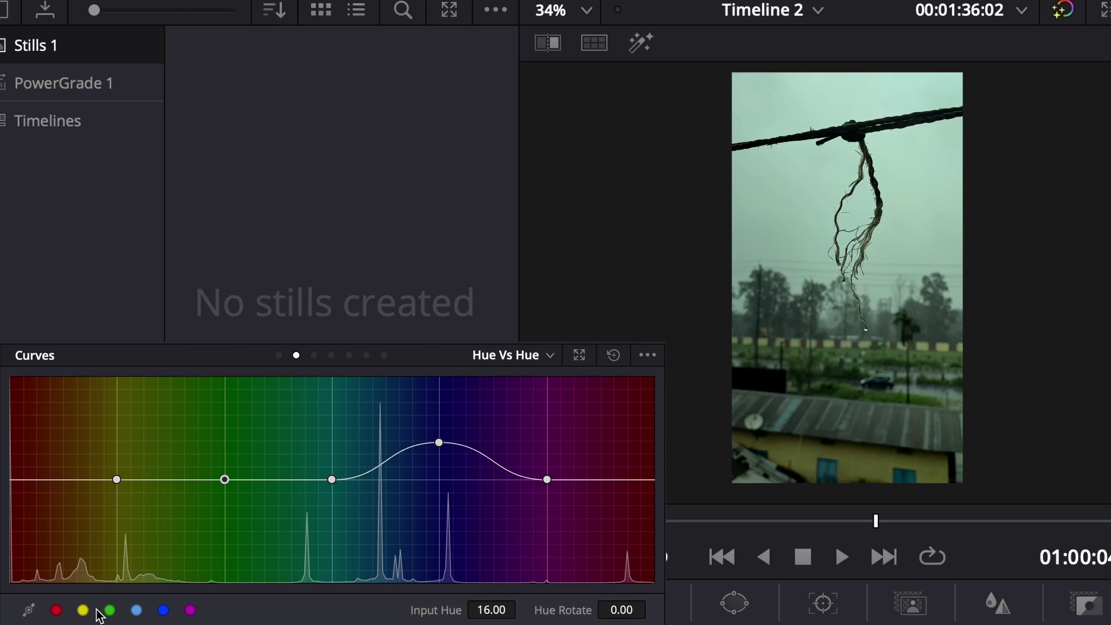
{"action": "left_click", "coordinate": [84, 612]}
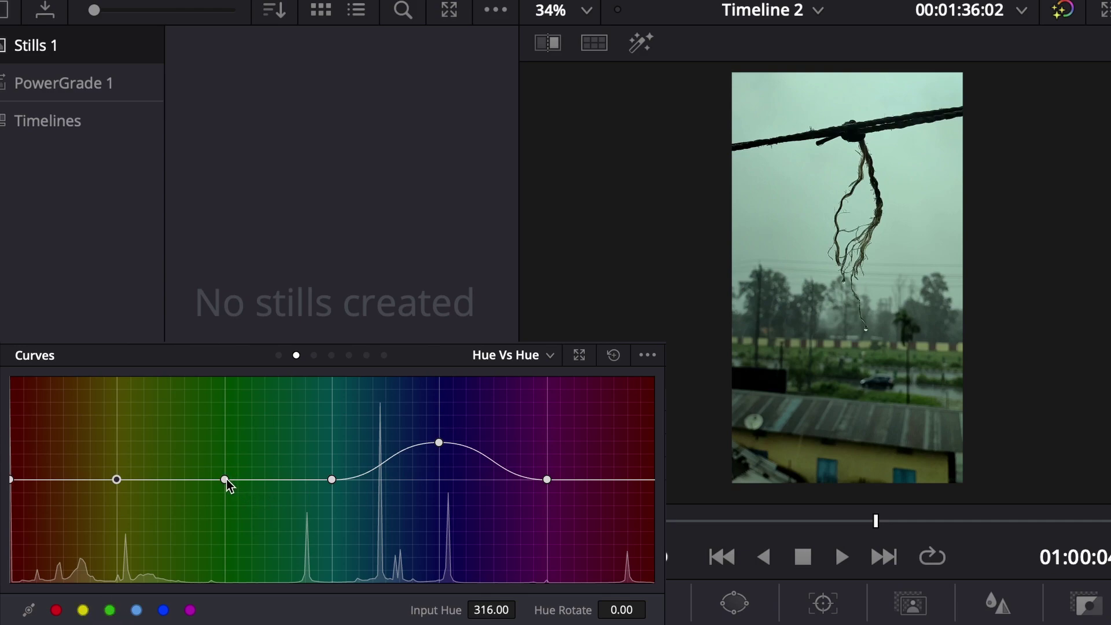
{"action": "left_click_drag", "start_coordinate": [225, 480], "coordinate": [226, 458]}
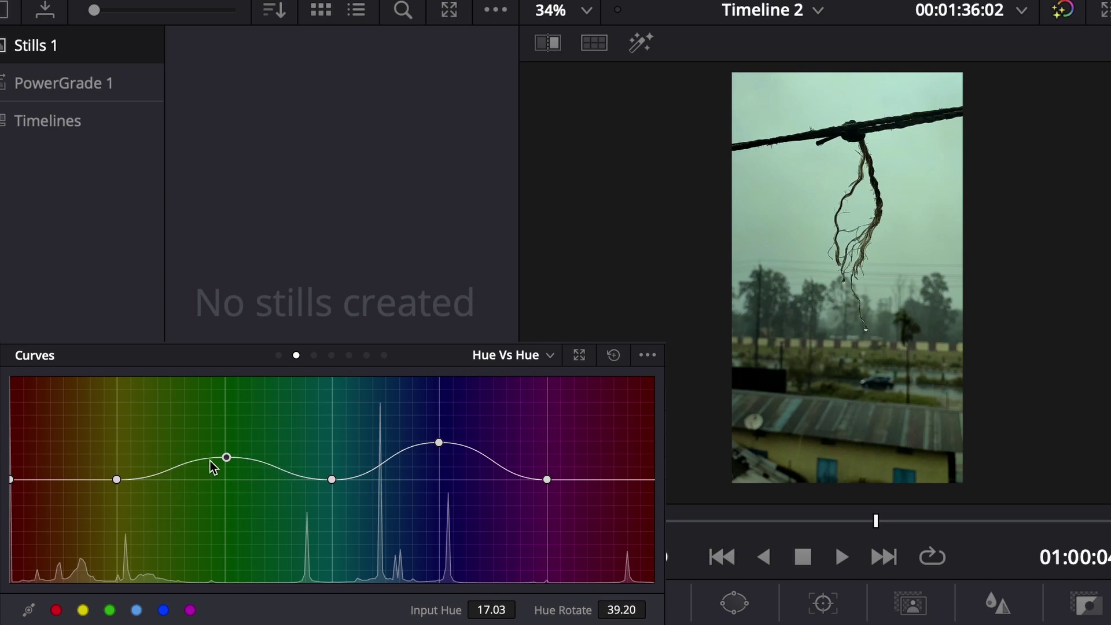
{"action": "left_click_drag", "start_coordinate": [226, 458], "coordinate": [224, 471]}
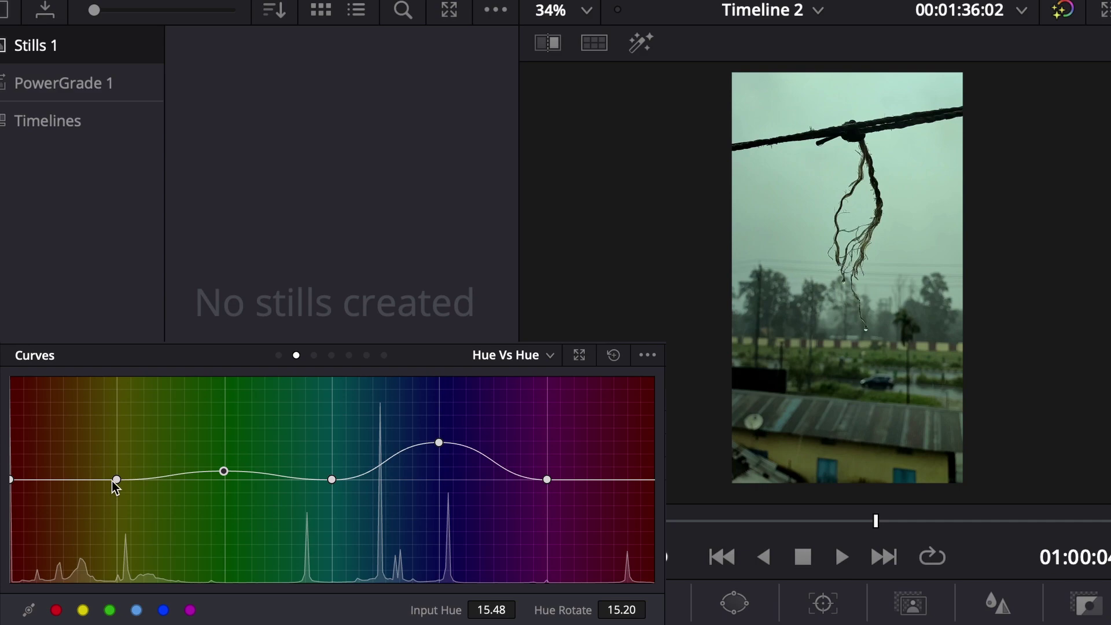
On the Hue Vs Hue curve, raise the yellow point slightly, set green's hue rotation to 10.40 and red's to -60.00
{"action": "left_click_drag", "start_coordinate": [117, 479], "coordinate": [115, 477]}
{"action": "left_click_drag", "start_coordinate": [114, 472], "coordinate": [112, 466]}
{"action": "left_click_drag", "start_coordinate": [223, 472], "coordinate": [225, 474]}
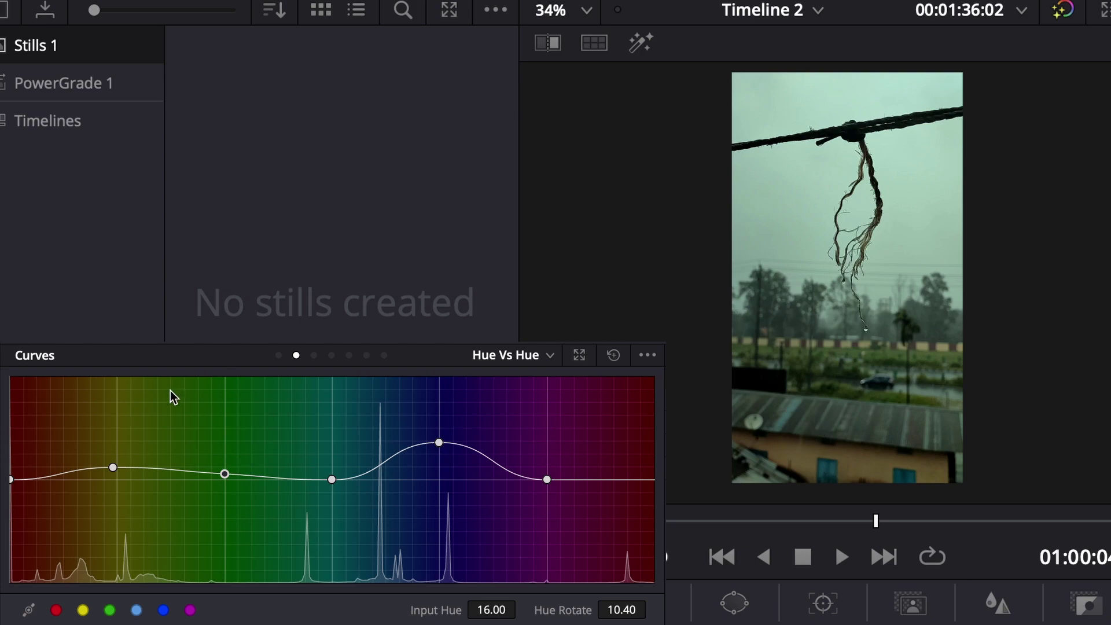
{"action": "left_click_drag", "start_coordinate": [11, 480], "coordinate": [11, 514]}
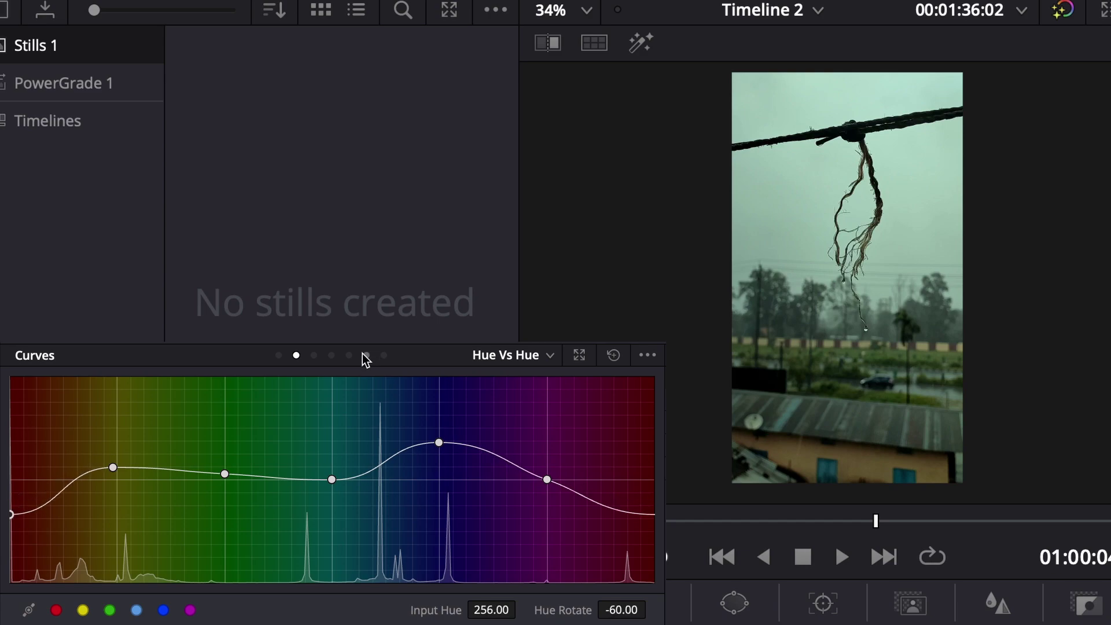
Add blue, green and yellow ranges to the Hue Vs Sat curve, and lower the blue point to 0.79 along with a new cyan-blue point
{"action": "left_click", "coordinate": [314, 355]}
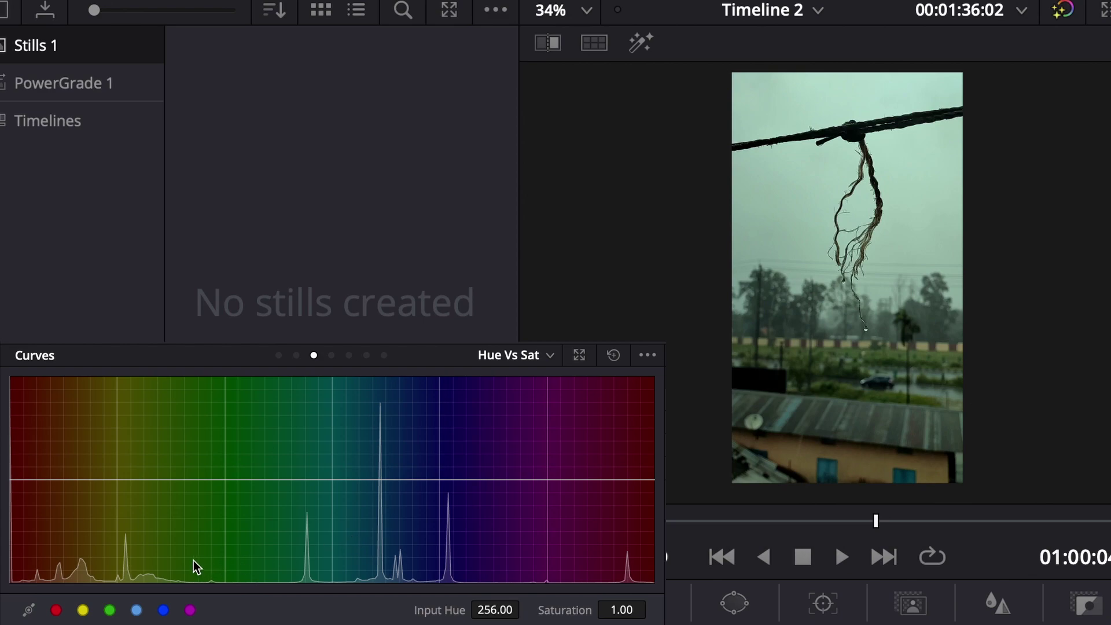
{"action": "left_click", "coordinate": [163, 610]}
{"action": "left_click_drag", "start_coordinate": [439, 479], "coordinate": [438, 503]}
{"action": "left_click", "coordinate": [109, 609]}
{"action": "left_click", "coordinate": [83, 610]}
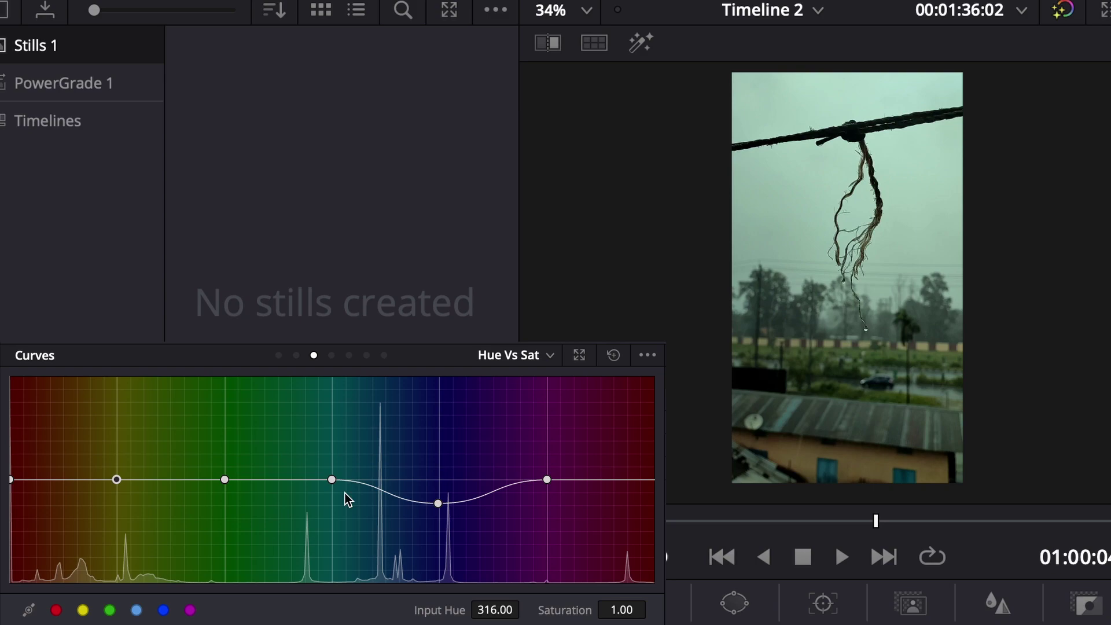
{"action": "left_click_drag", "start_coordinate": [376, 487], "coordinate": [368, 507]}
{"action": "left_click_drag", "start_coordinate": [438, 504], "coordinate": [438, 501]}
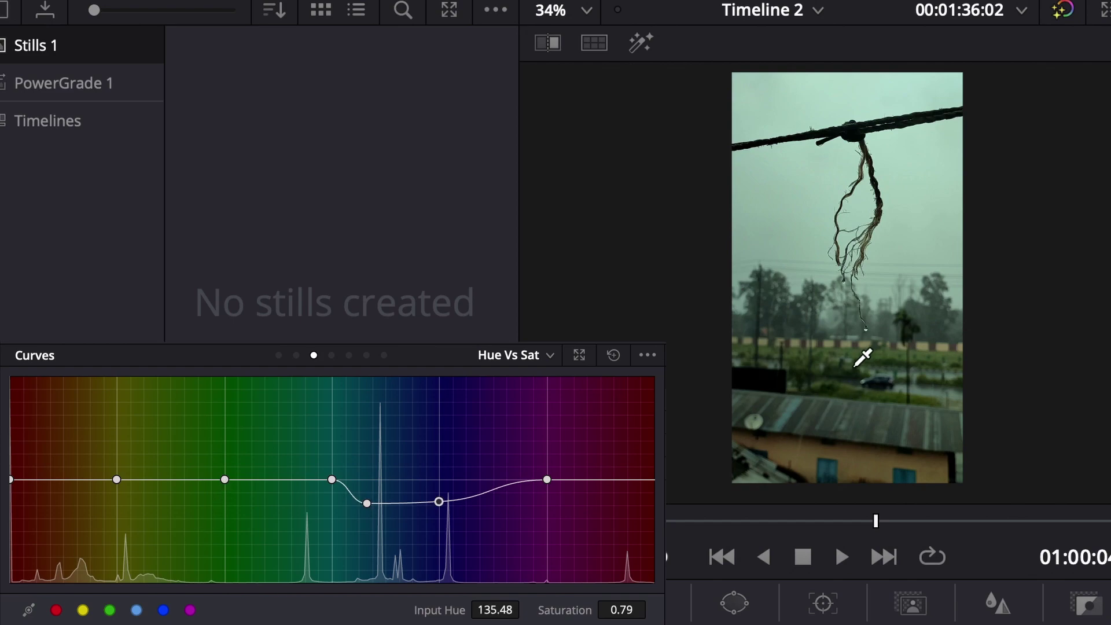
On the Hue Vs Sat curve, reduce green saturation to 0.64, yellow slightly, and red to 0.95
{"action": "left_click_drag", "start_coordinate": [225, 480], "coordinate": [226, 517]}
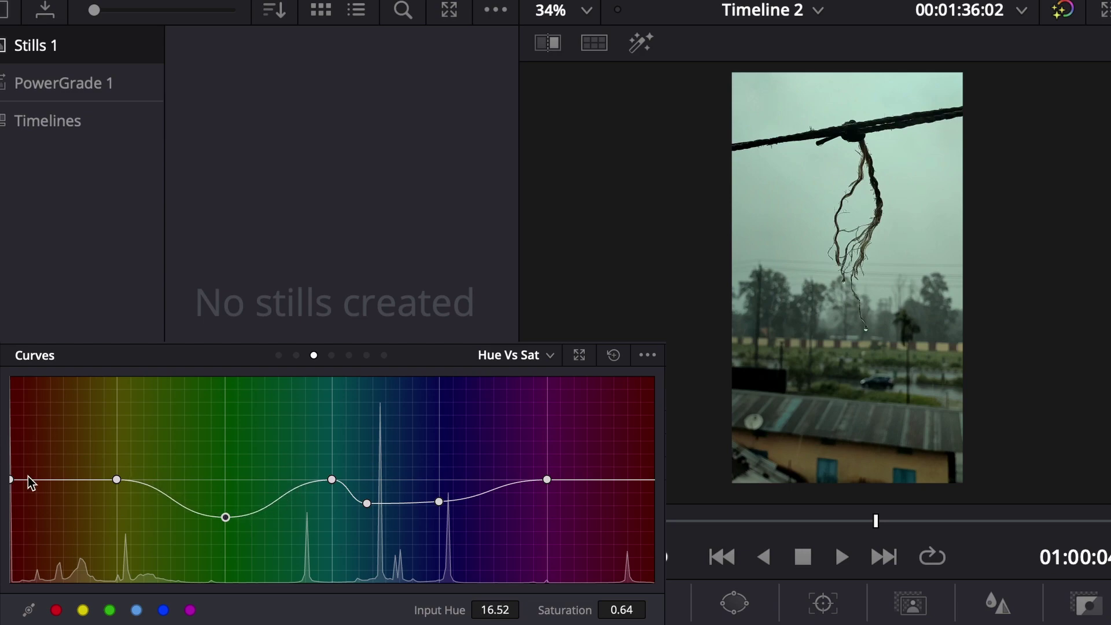
{"action": "left_click_drag", "start_coordinate": [118, 480], "coordinate": [116, 489]}
{"action": "left_click_drag", "start_coordinate": [12, 480], "coordinate": [11, 484]}
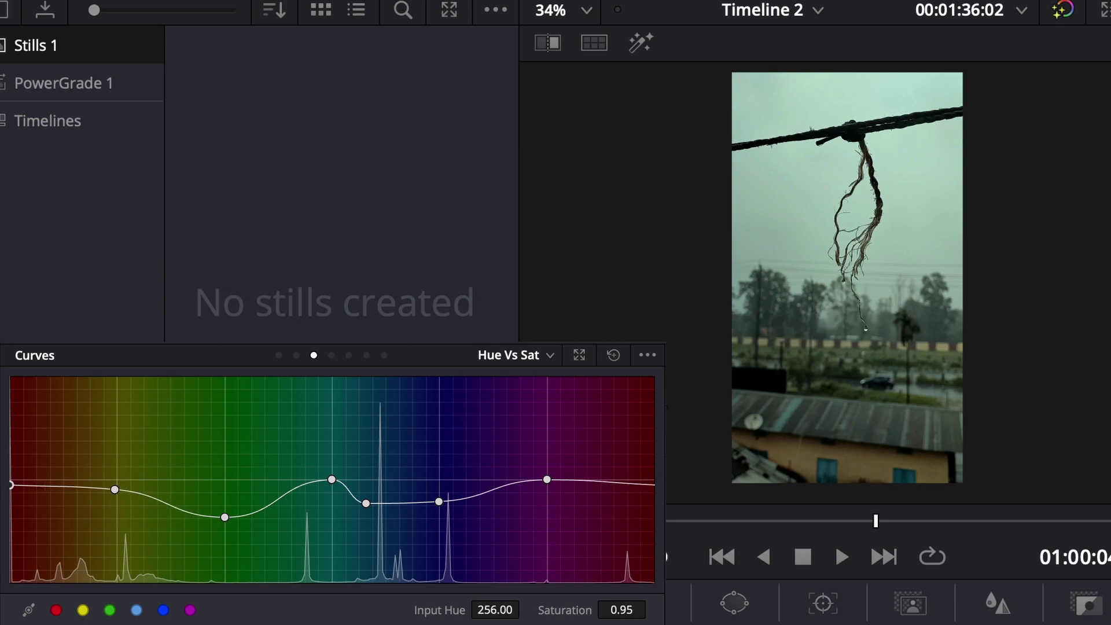
Add blue, green and yellow ranges to the Hue Vs Lum curve and lower the blue point's lum gain to 0.53
{"action": "left_click", "coordinate": [332, 355]}
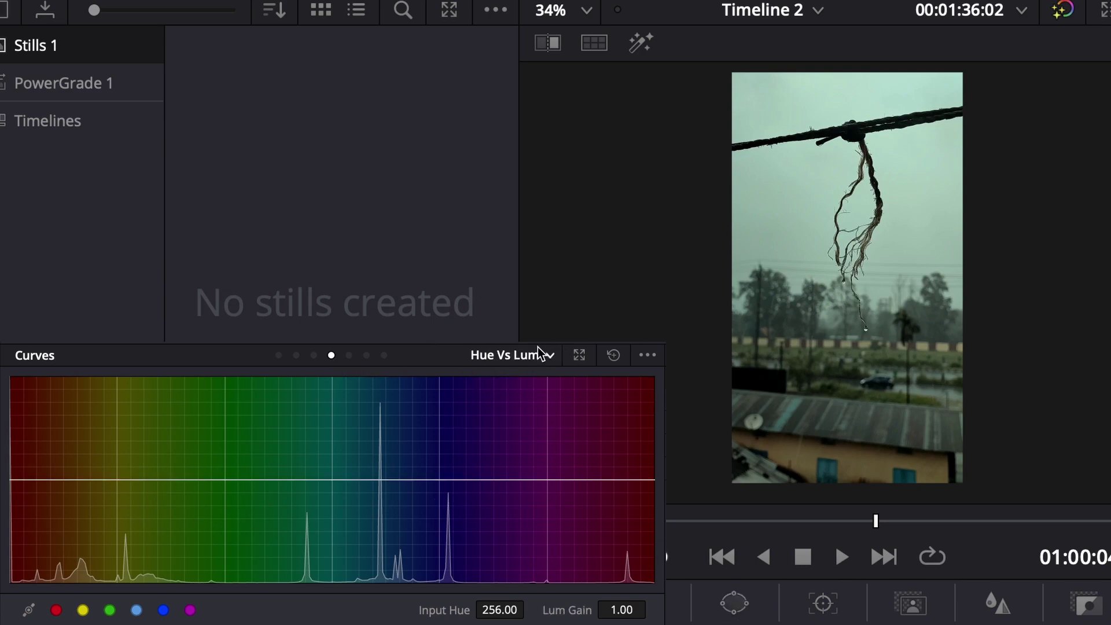
{"action": "left_click", "coordinate": [163, 610]}
{"action": "left_click_drag", "start_coordinate": [440, 480], "coordinate": [438, 529]}
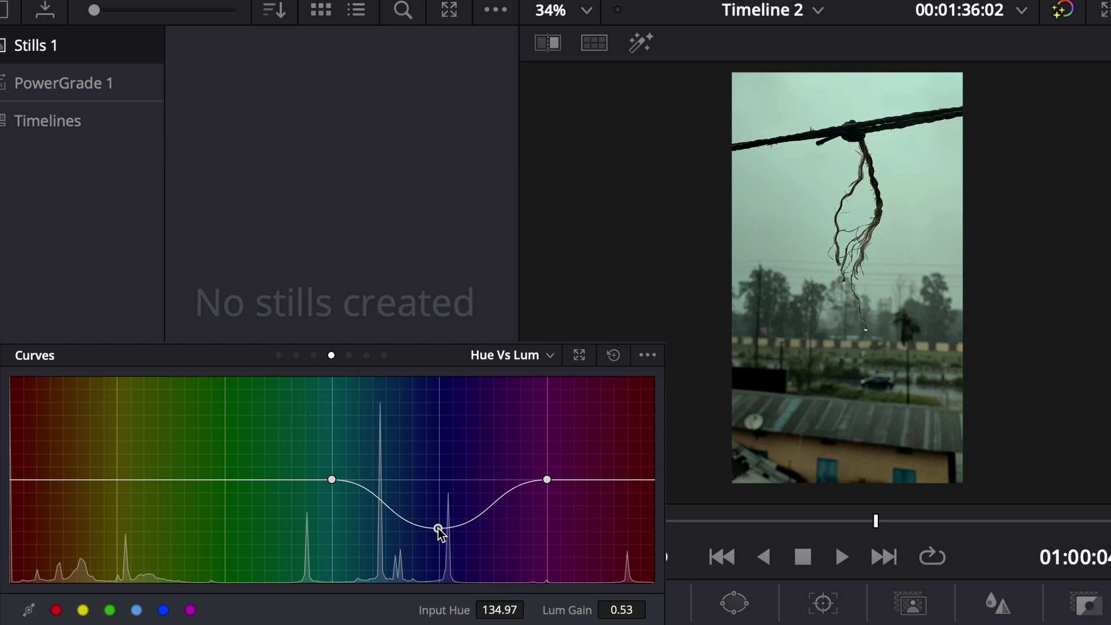
{"action": "left_click", "coordinate": [109, 610]}
{"action": "left_click", "coordinate": [83, 610]}
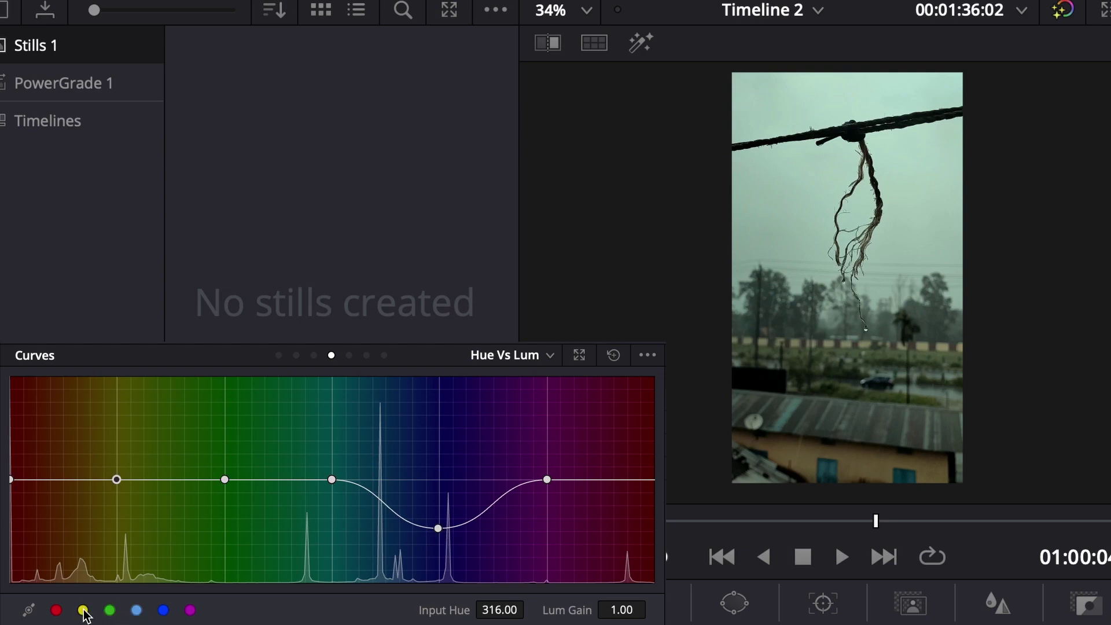
Lower the Hue Vs Lum green point to 0.58 and the yellow point to 0.56, and compare with the Color node disabled
{"action": "mouse_move", "coordinate": [225, 480]}
{"action": "left_mouse_down"}
{"action": "mouse_move", "coordinate": [228, 520]}
{"action": "mouse_move", "coordinate": [222, 484]}
{"action": "left_mouse_up"}
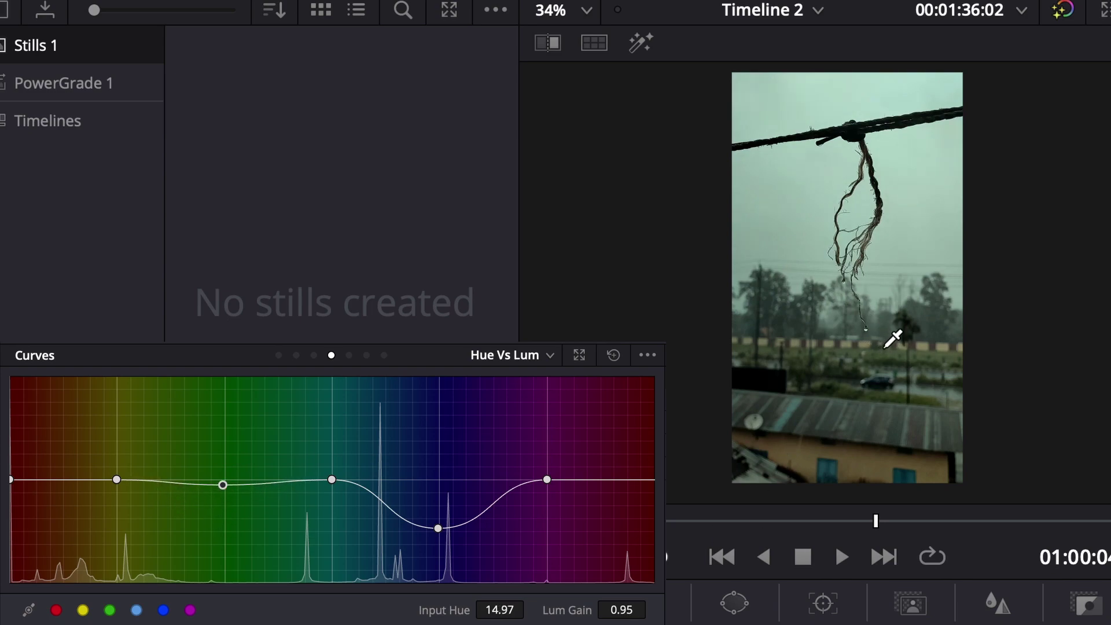
{"action": "scroll", "coordinate": [886, 353], "scroll_direction": "up", "scroll_amount": 2}
{"action": "scroll", "coordinate": [894, 344], "scroll_direction": "up", "scroll_amount": 3}
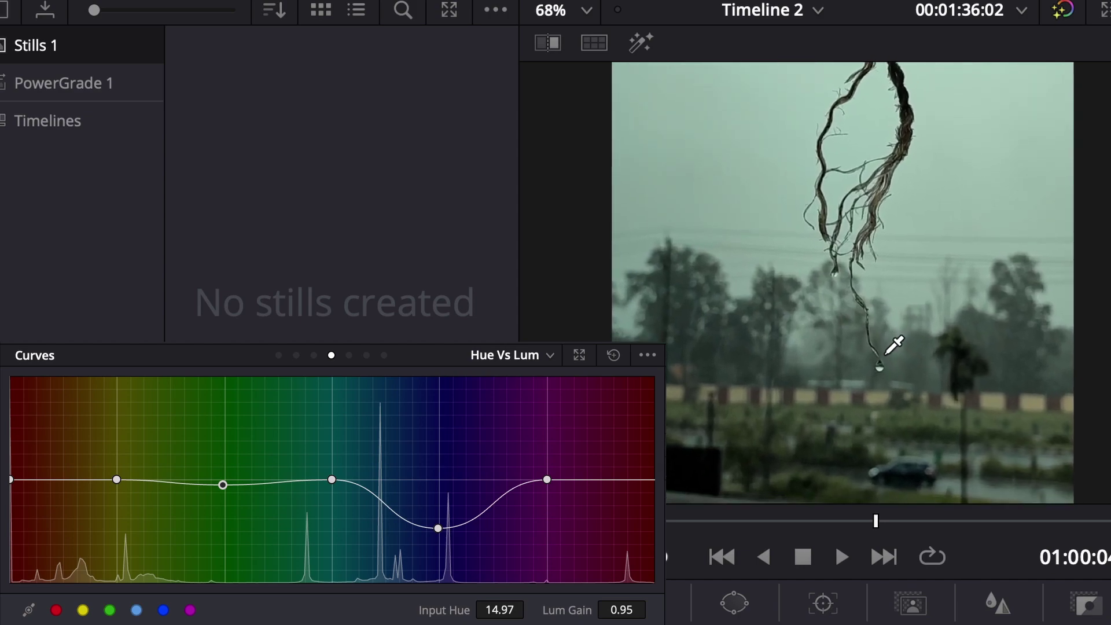
{"action": "scroll", "coordinate": [894, 345], "scroll_direction": "up", "scroll_amount": 1}
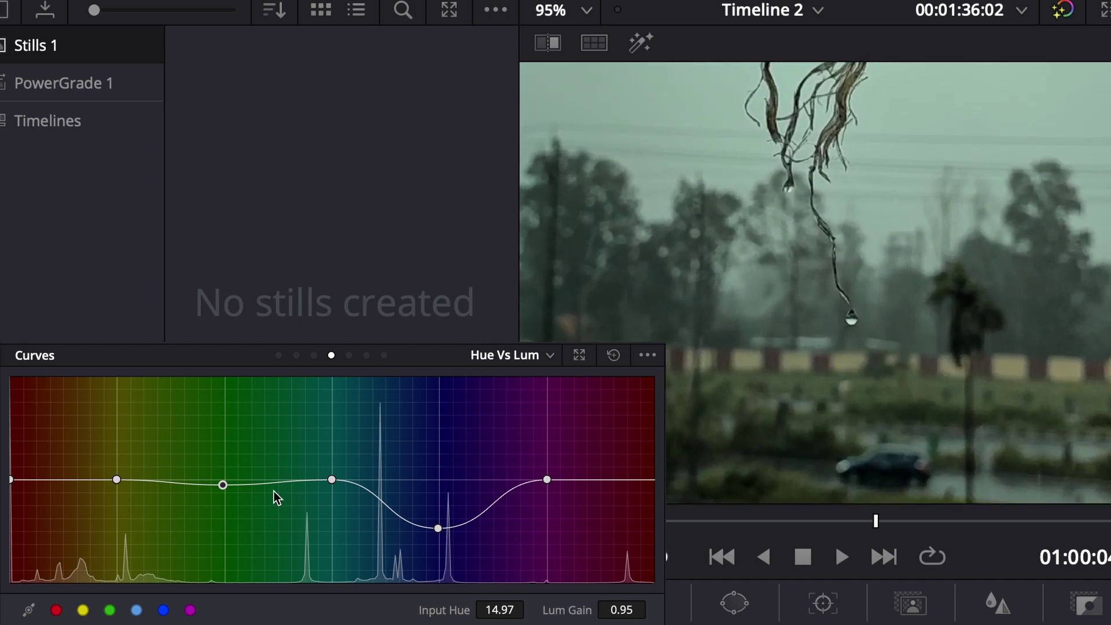
{"action": "left_click_drag", "start_coordinate": [223, 485], "coordinate": [232, 595]}
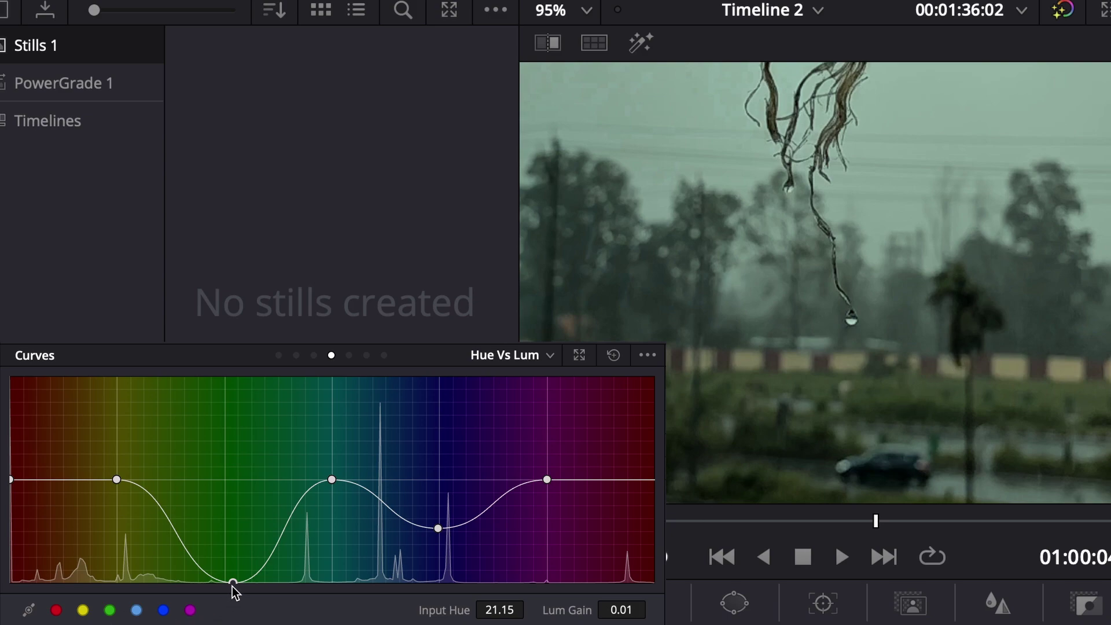
{"action": "left_click_drag", "start_coordinate": [232, 580], "coordinate": [225, 524]}
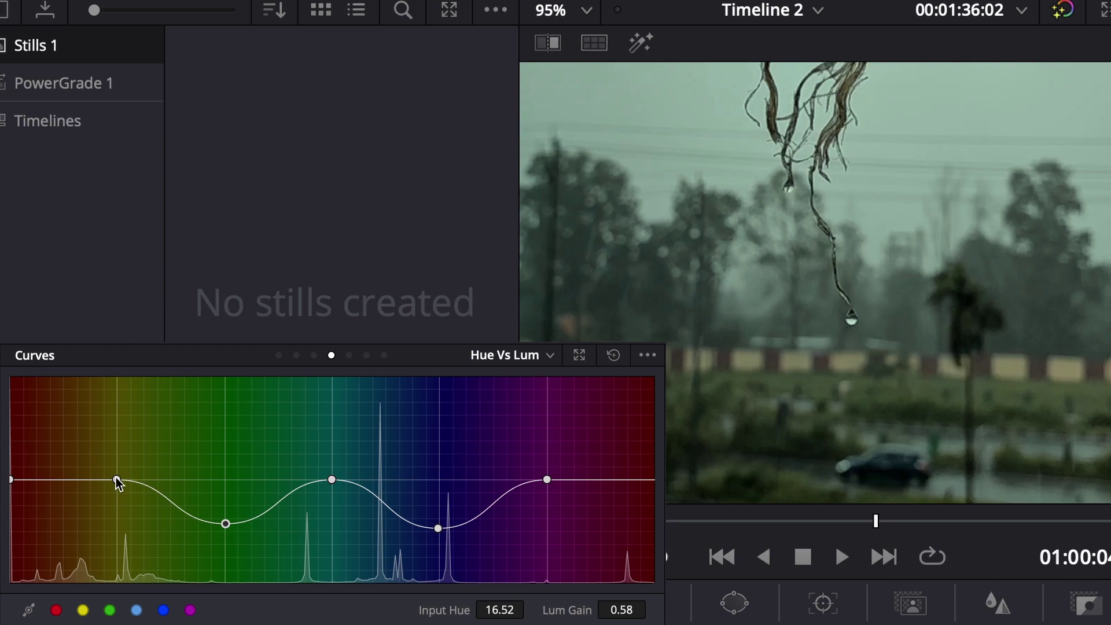
{"action": "left_click_drag", "start_coordinate": [118, 480], "coordinate": [116, 527]}
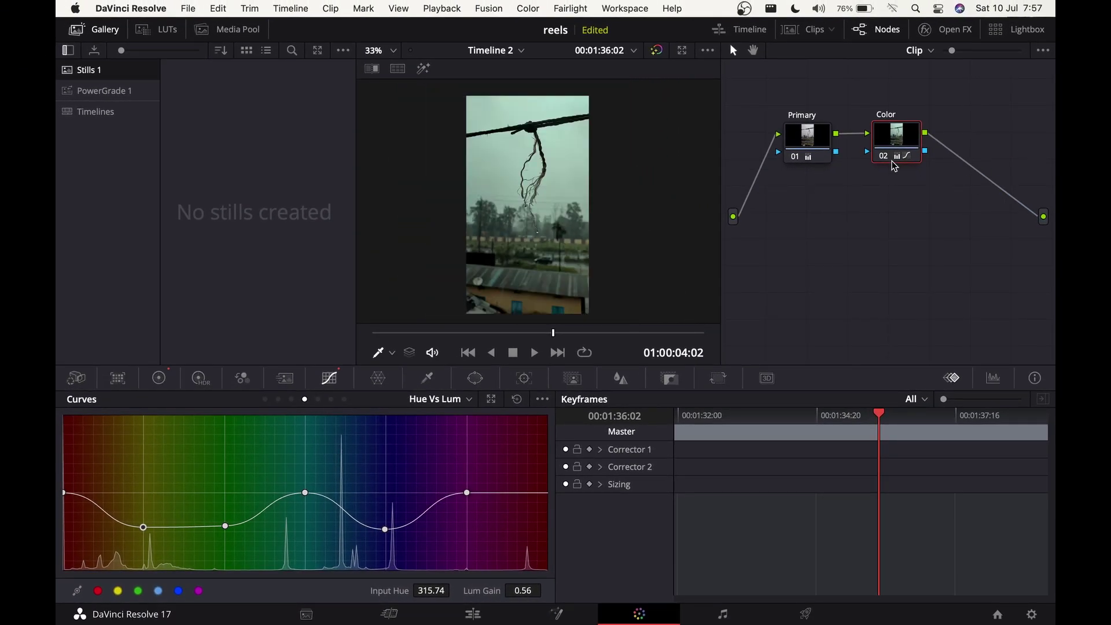
{"action": "left_click", "coordinate": [885, 159]}
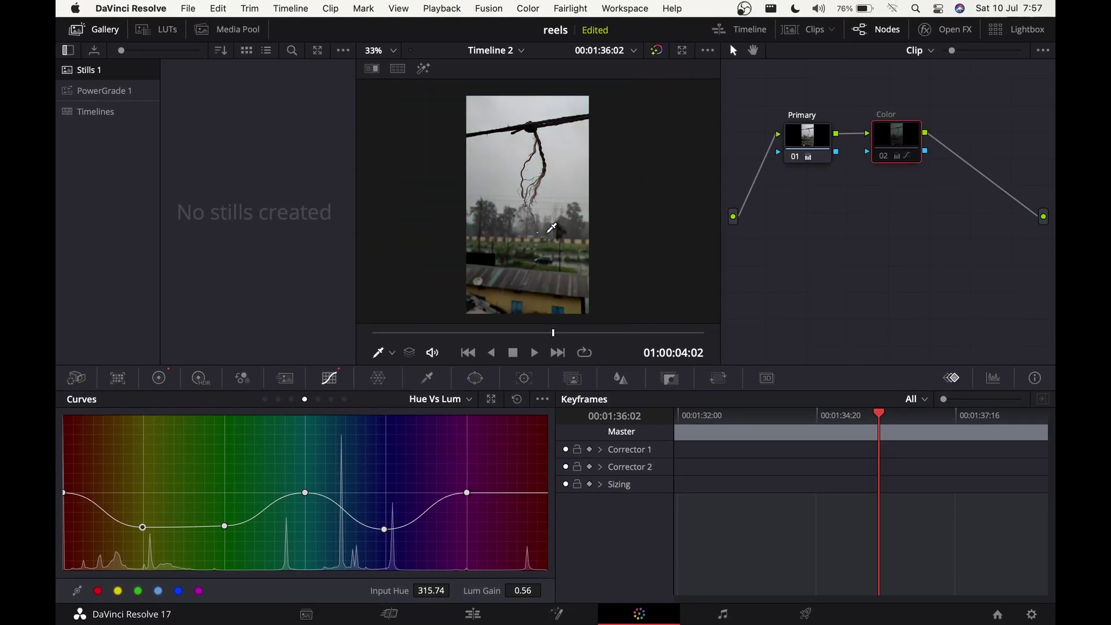
{"action": "left_click", "coordinate": [885, 160]}
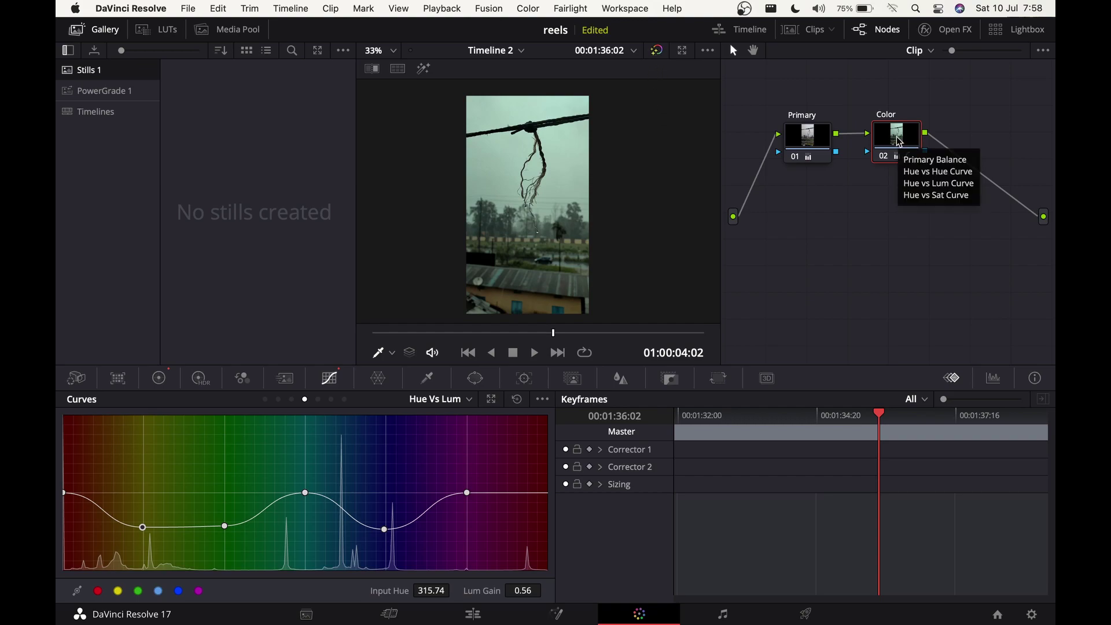
Add a serial node labelled "curves" after the Color node and open its Custom curve
{"action": "key", "text": "alt+s"}
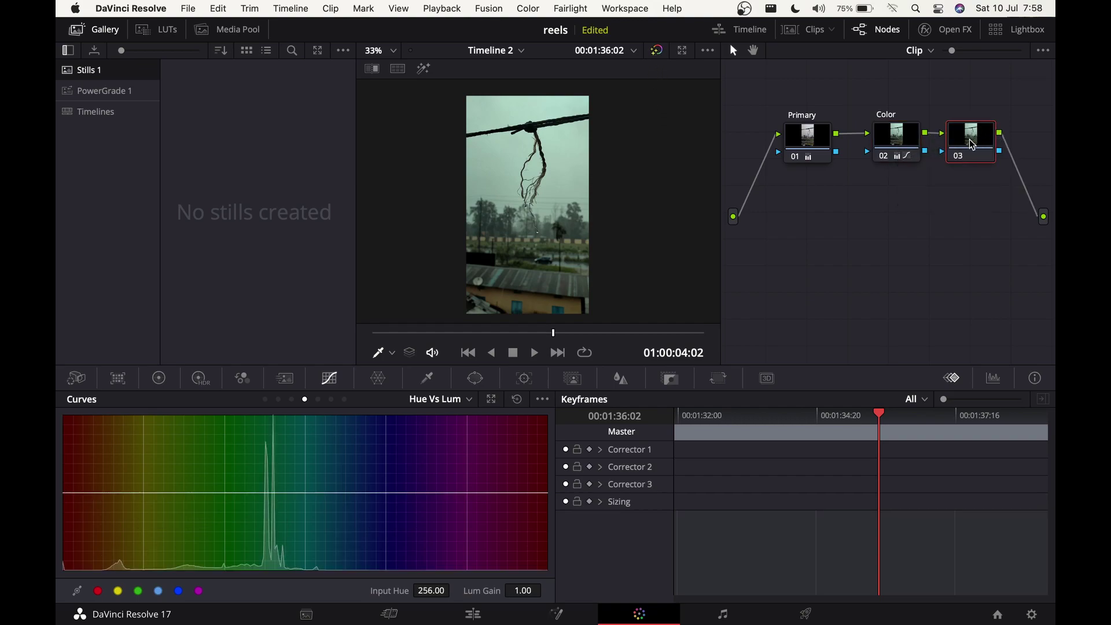
{"action": "type", "text": "curves"}
{"action": "left_click", "coordinate": [265, 400]}
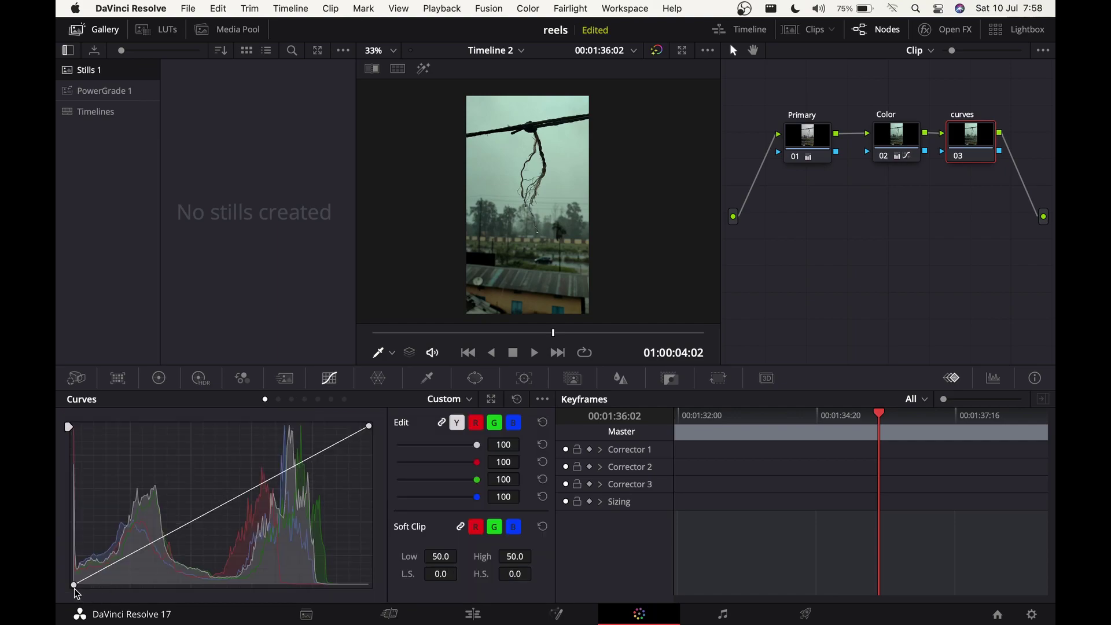
Shape a gentle contrast curve with slightly lifted blacks, lower shadows and raised midtones and highlights, and compare with the curves node disabled
{"action": "left_click_drag", "start_coordinate": [75, 586], "coordinate": [74, 582]}
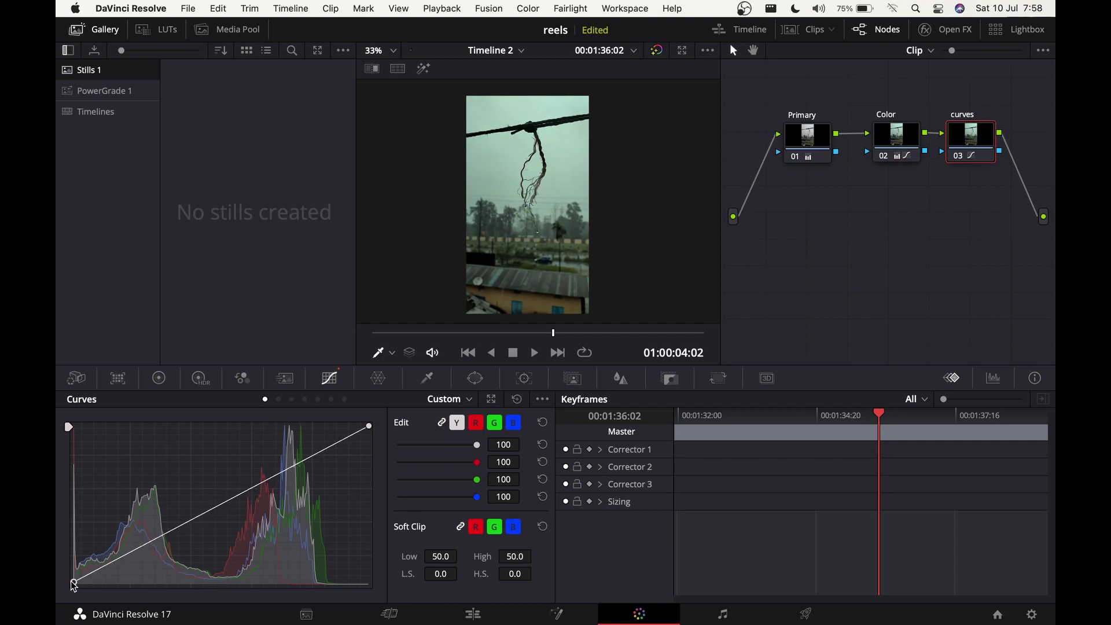
{"action": "left_click", "coordinate": [110, 567]}
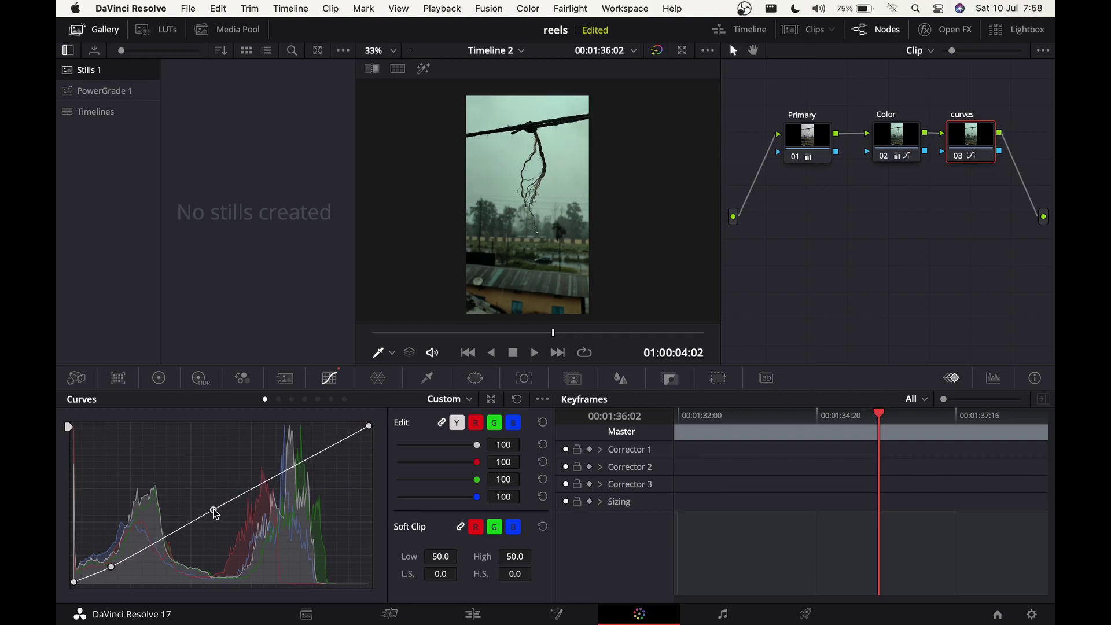
{"action": "left_click", "coordinate": [298, 462]}
{"action": "left_click_drag", "start_coordinate": [300, 465], "coordinate": [298, 463]}
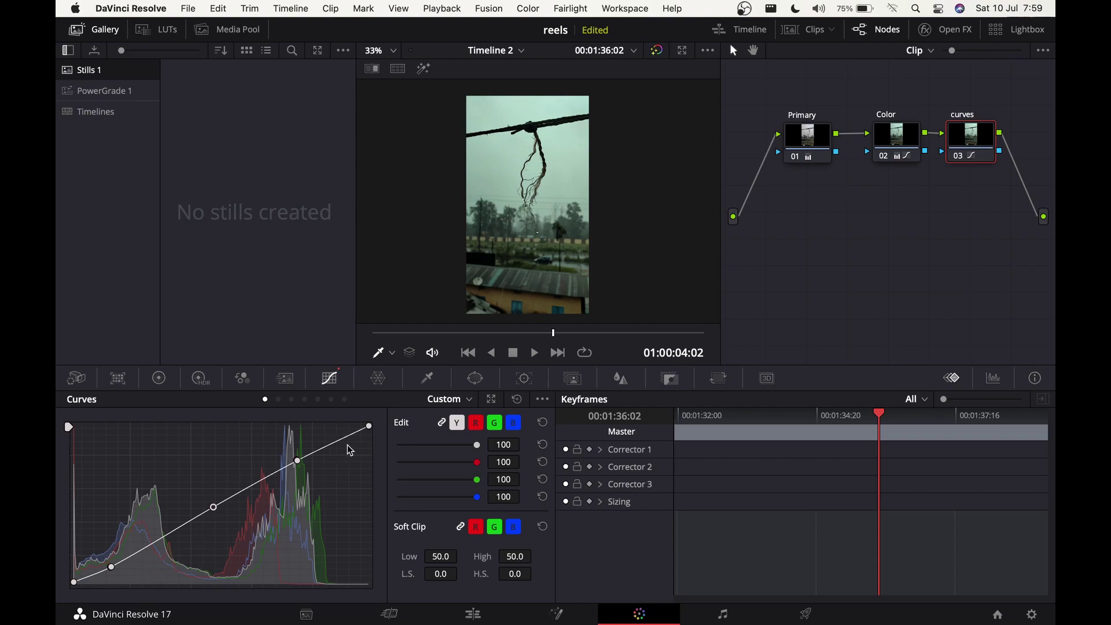
{"action": "left_click", "coordinate": [961, 156]}
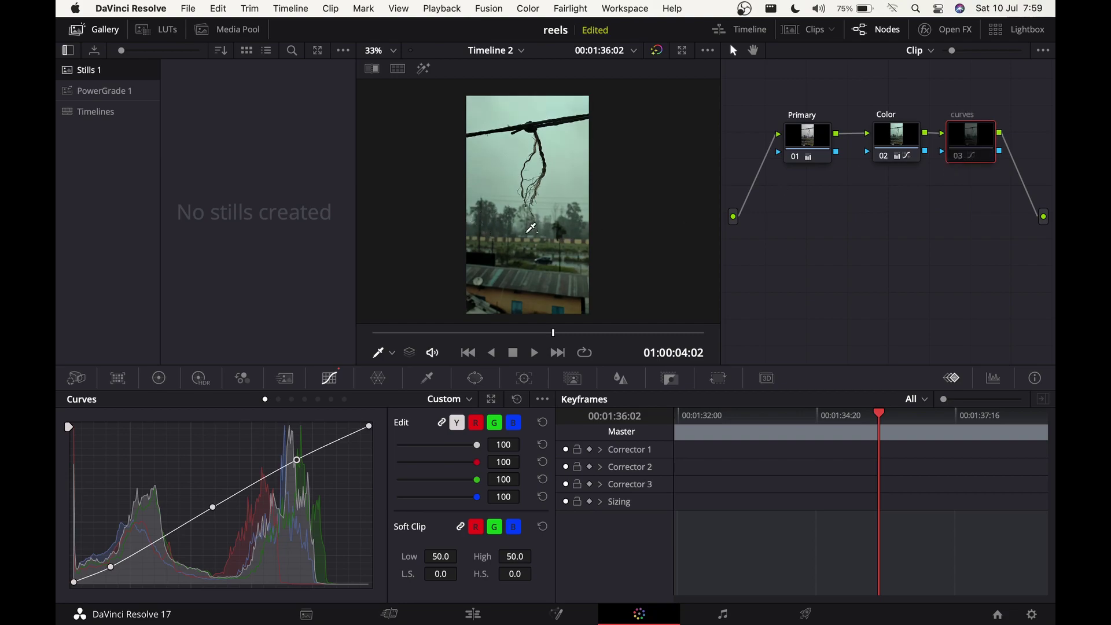
{"action": "left_click", "coordinate": [961, 156]}
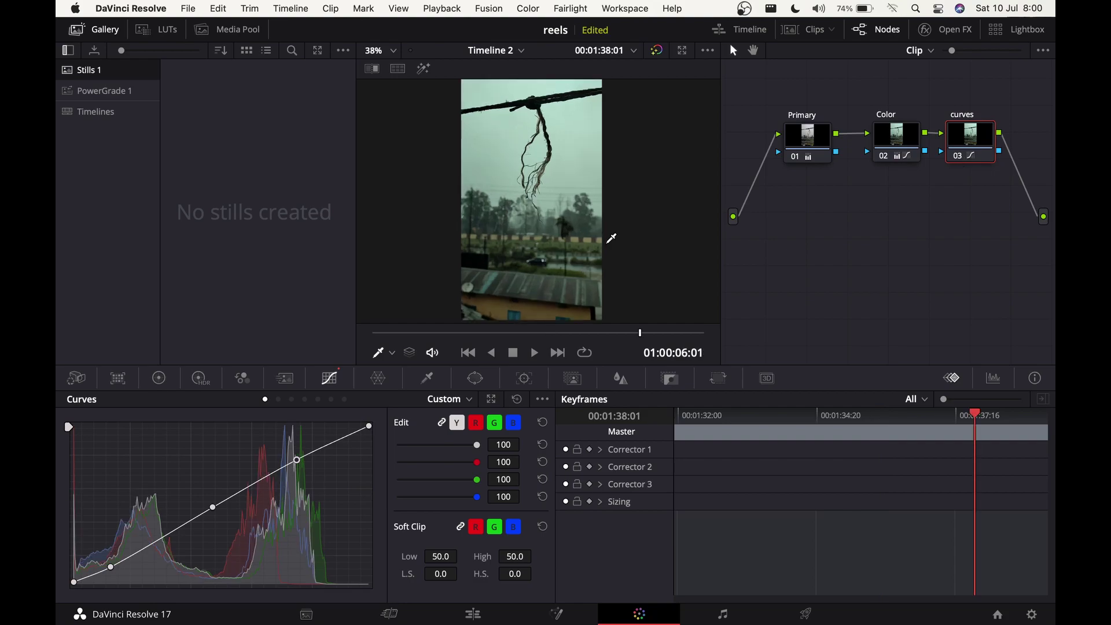
Add a serial node after the curves node and place it below the Primary node
{"action": "scroll", "coordinate": [610, 237], "scroll_direction": "down", "scroll_amount": 2}
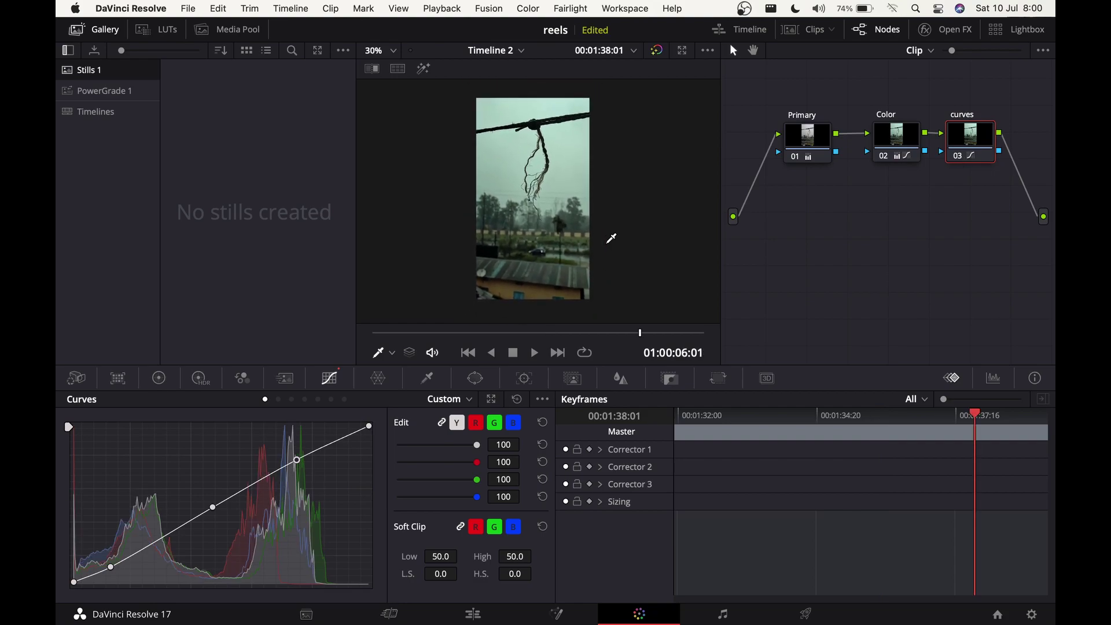
{"action": "key", "text": "alt+s"}
{"action": "left_click_drag", "start_coordinate": [784, 203], "coordinate": [782, 258]}
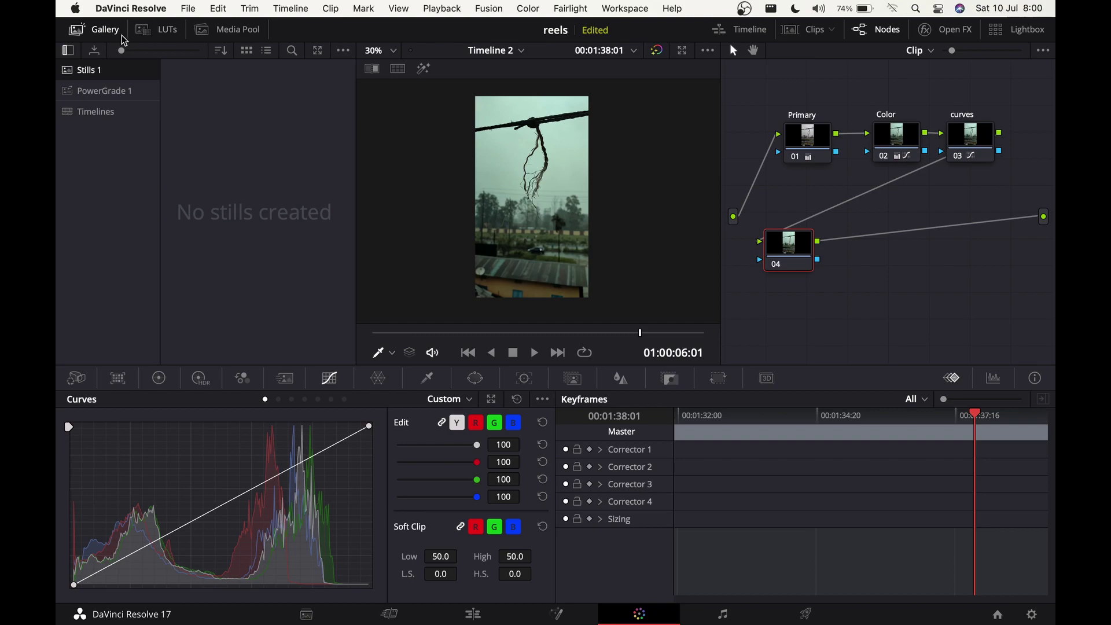
Preview the Film Looks LUTs and apply DCI-P3 Kodak 2383 D55 to node 04
{"action": "left_click", "coordinate": [161, 32]}
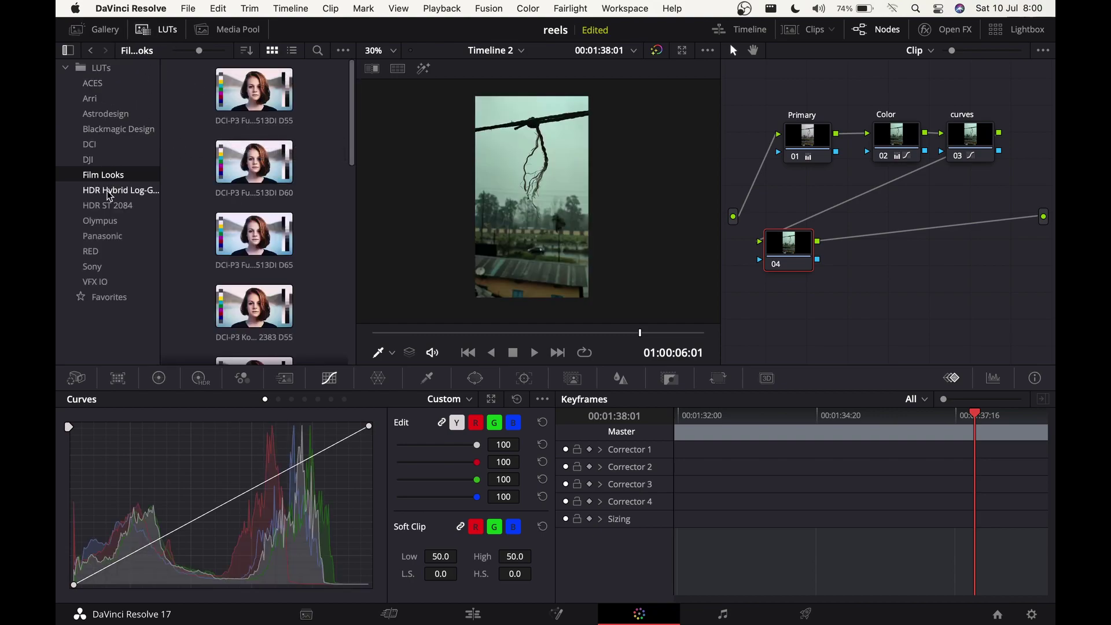
{"action": "scroll", "coordinate": [258, 173], "scroll_direction": "down", "scroll_amount": 2}
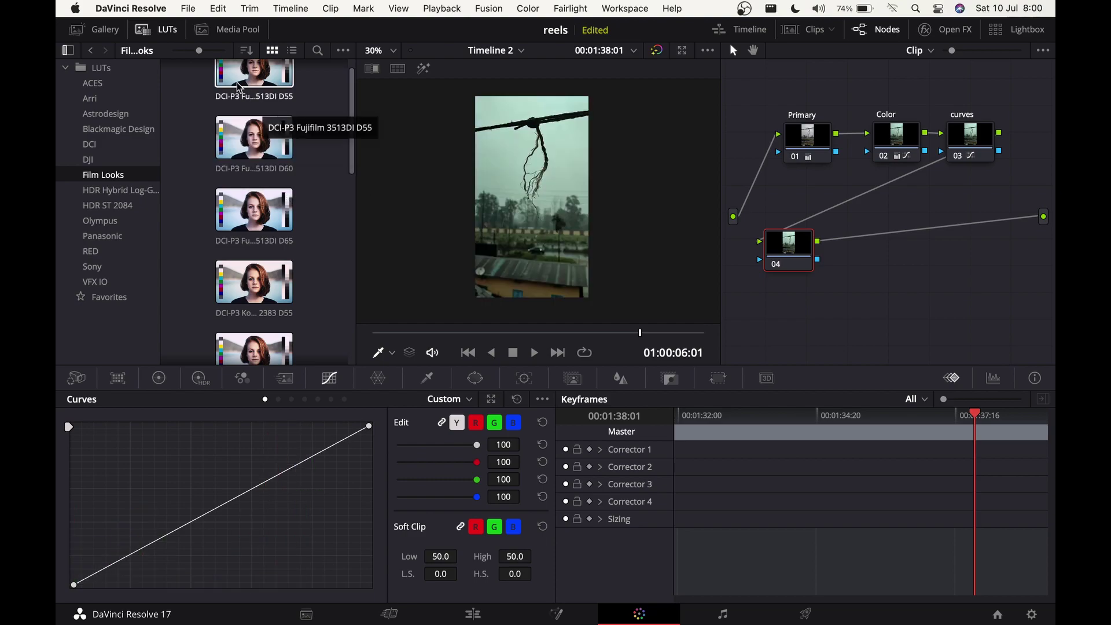
{"action": "scroll", "coordinate": [260, 133], "scroll_direction": "up", "scroll_amount": 2}
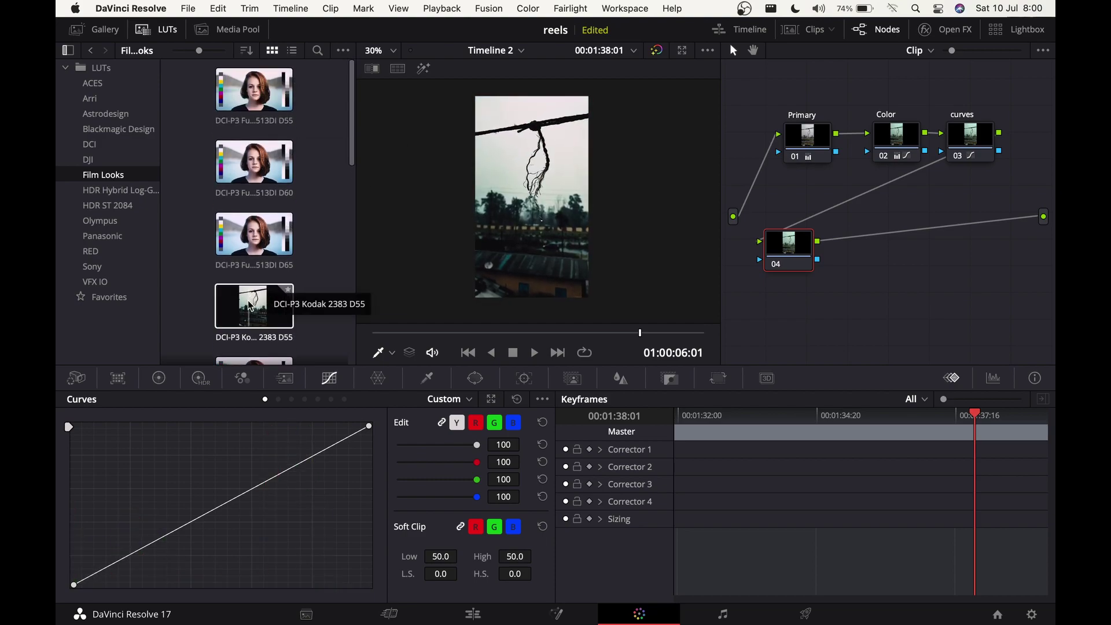
{"action": "left_click_drag", "start_coordinate": [239, 310], "coordinate": [756, 253]}
{"action": "left_click_drag", "start_coordinate": [796, 252], "coordinate": [794, 252]}
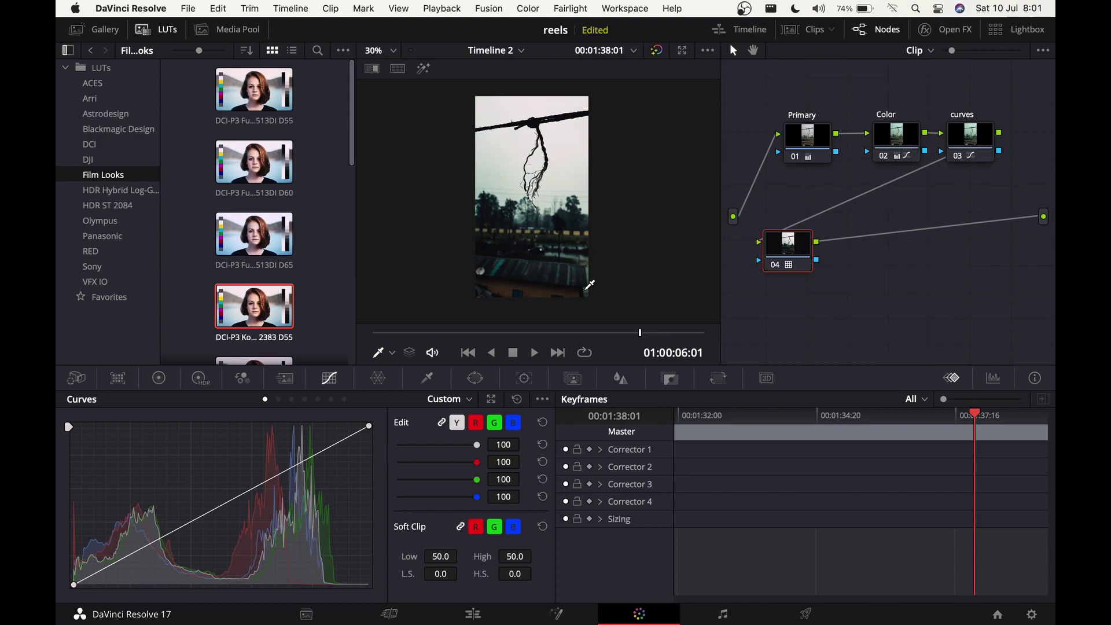
Reduce node 04's Key Output gain to 0.151, and compare the LUT's effect at 00:01:34:23 with the node disabled
{"action": "left_click", "coordinate": [669, 379]}
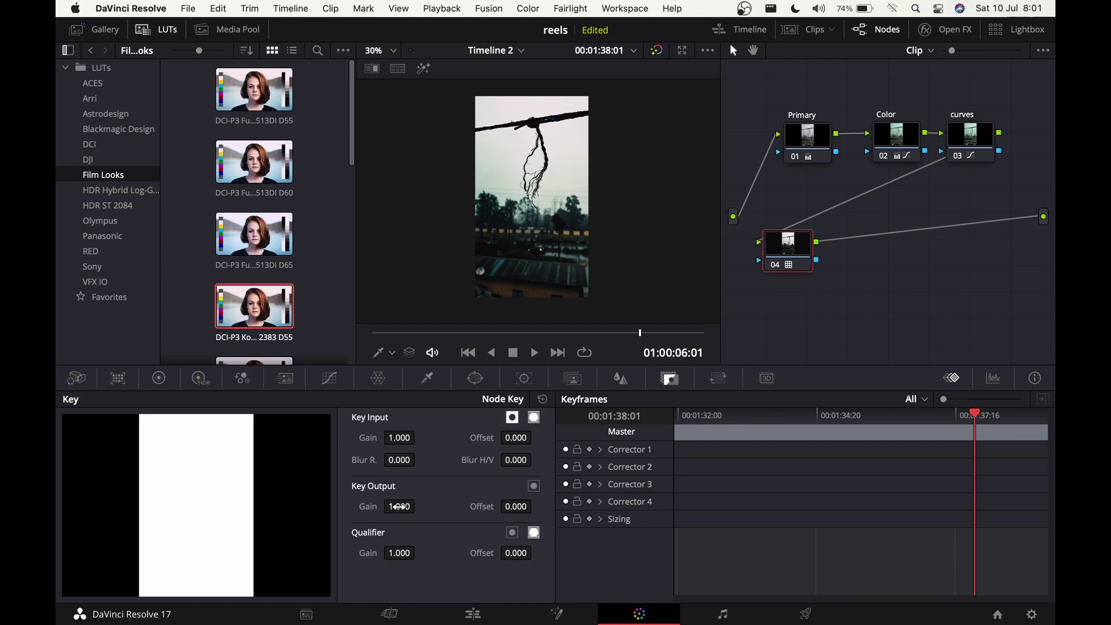
{"action": "left_click_drag", "start_coordinate": [399, 506], "coordinate": [374, 512]}
{"action": "left_click", "coordinate": [822, 415]}
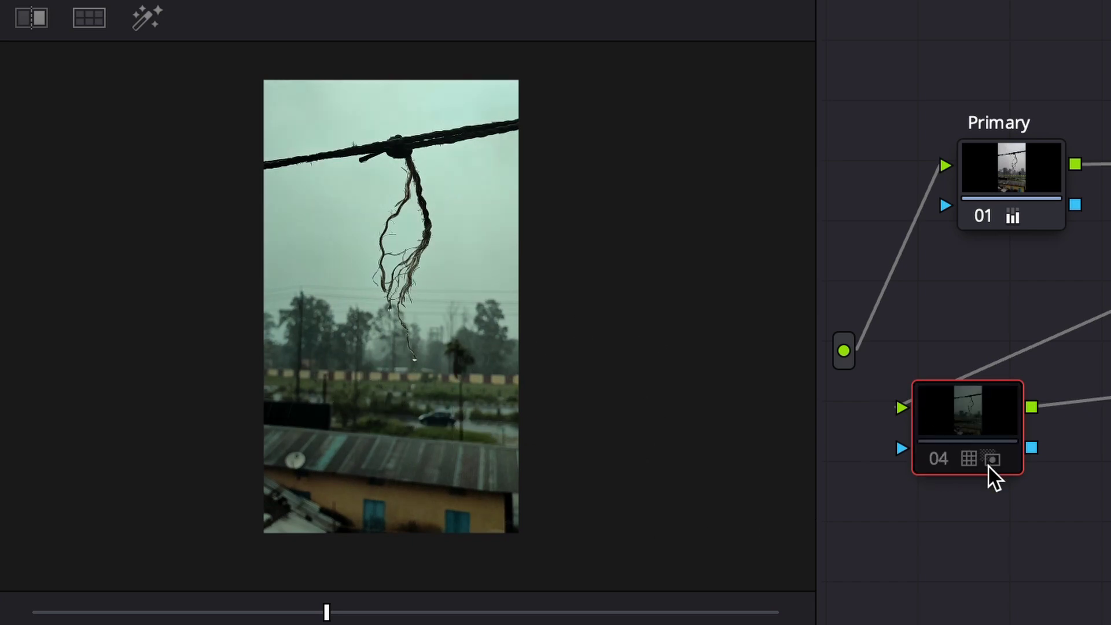
{"action": "left_click", "coordinate": [938, 459]}
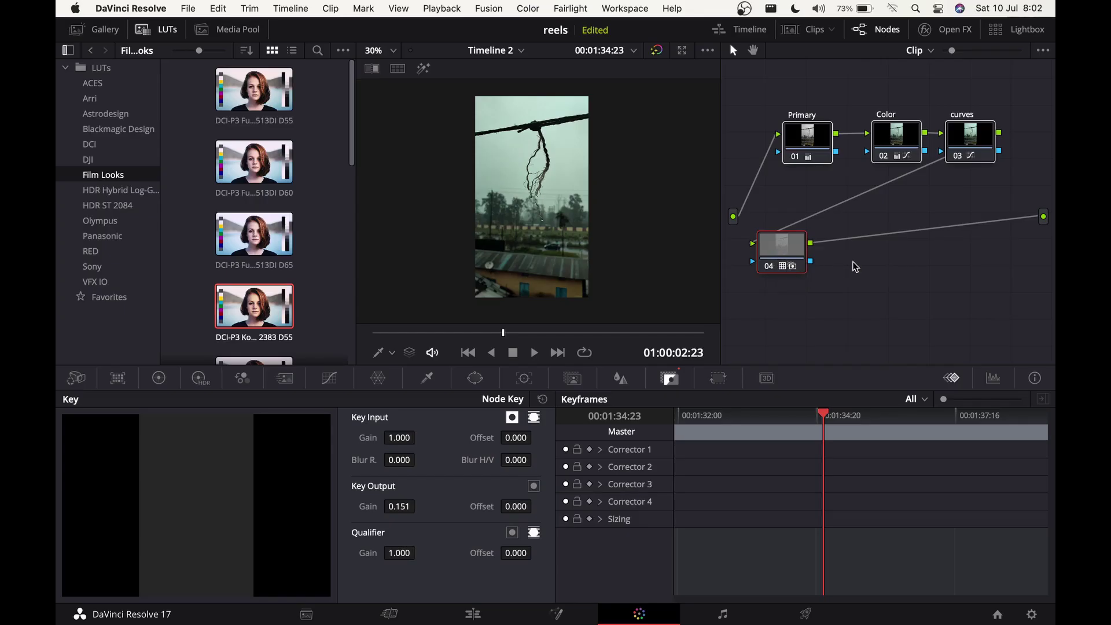
Add a serial node after the LUT node and space it out beside it, below the Color node
{"action": "key", "text": "alt+s"}
{"action": "left_click_drag", "start_coordinate": [854, 253], "coordinate": [904, 250]}
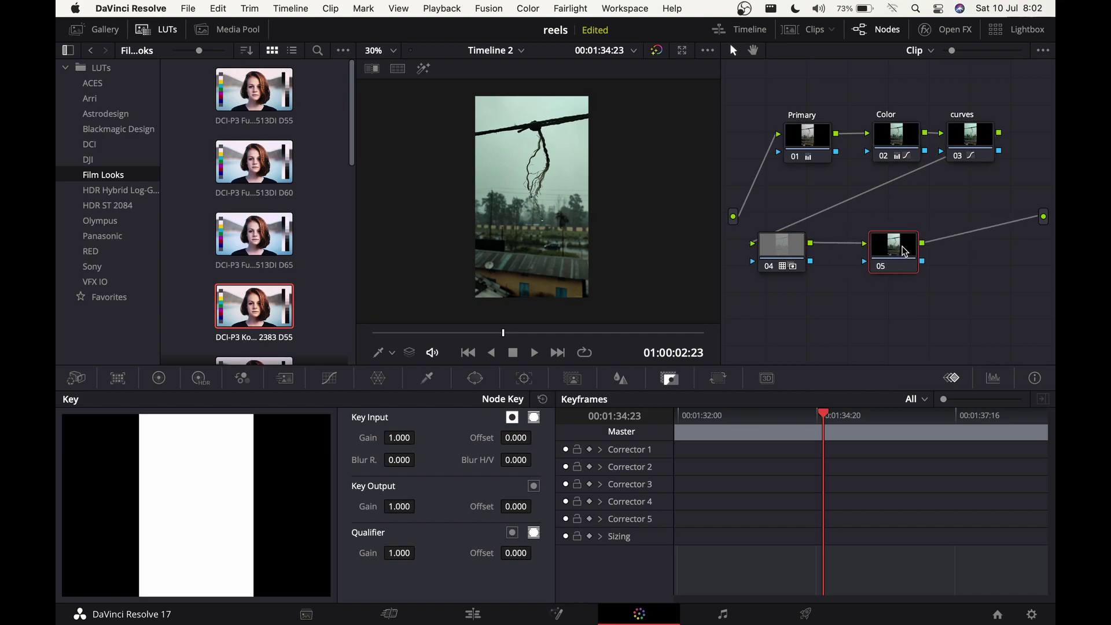
Label node 05 "vingette" and shape its circular window into a tall, soft-edged ellipse, about size 51.4 and aspect 22, centred on the frame
{"action": "type", "text": "vin"}
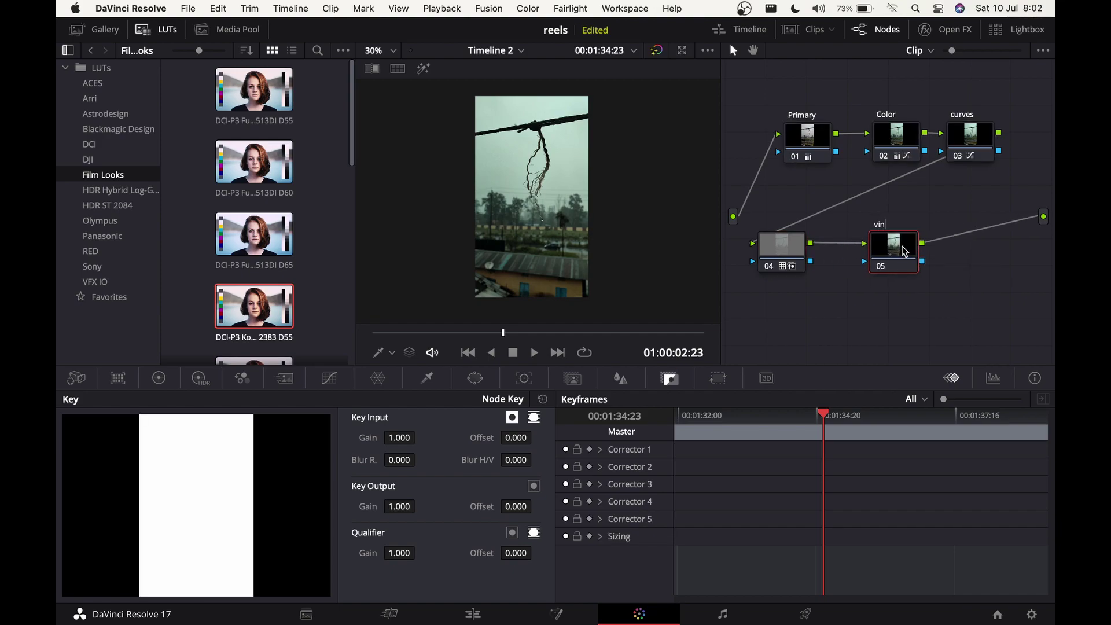
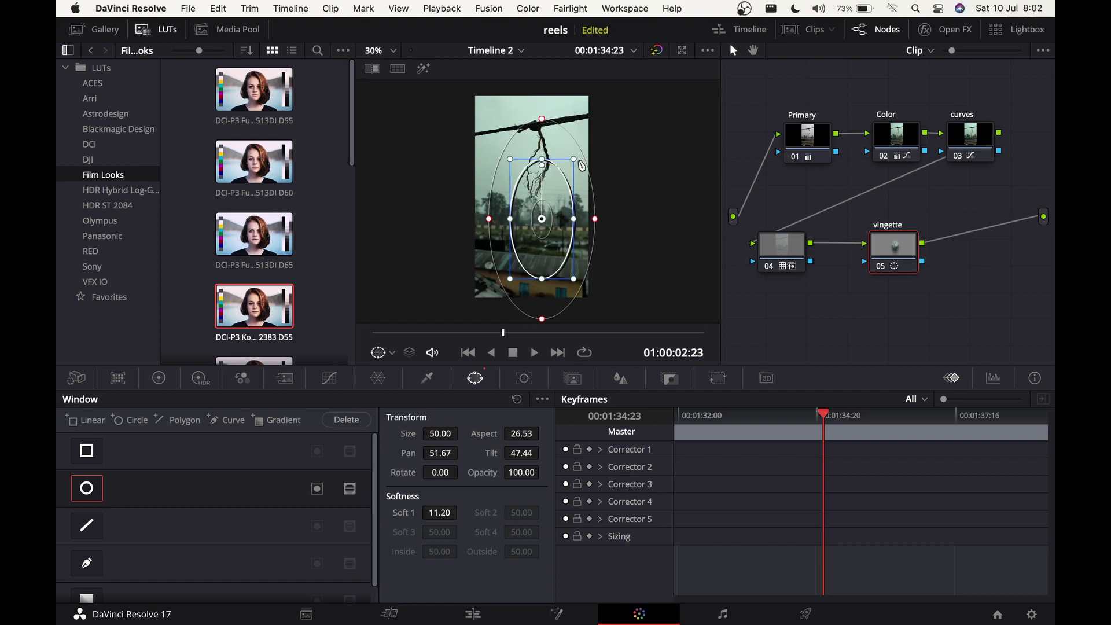
{"action": "left_click_drag", "start_coordinate": [574, 160], "coordinate": [563, 180]}
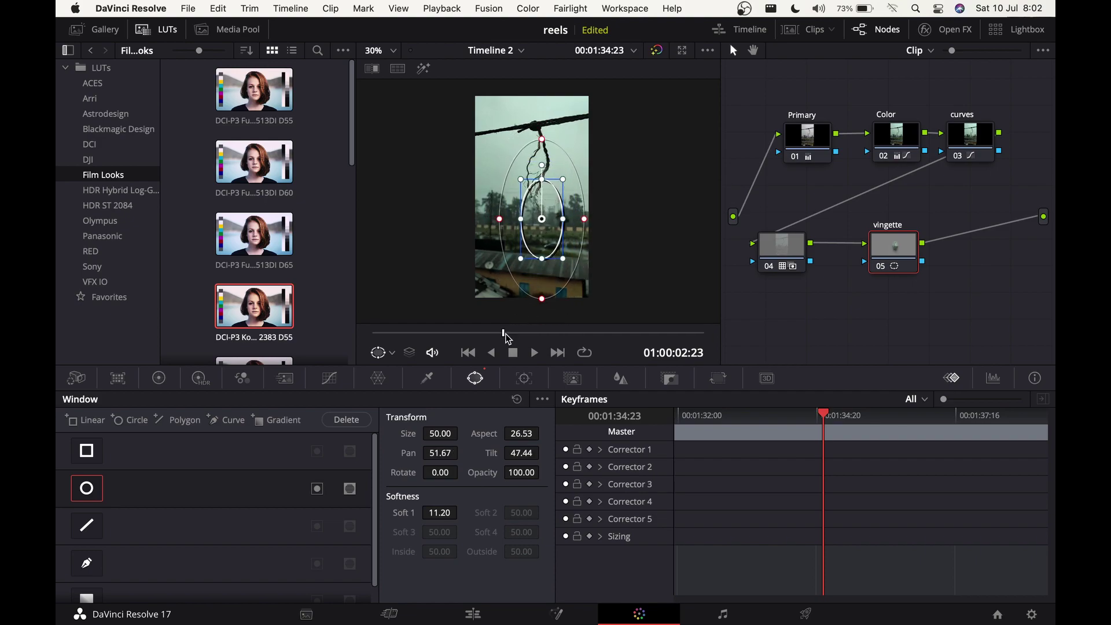
{"action": "left_click_drag", "start_coordinate": [502, 333], "coordinate": [658, 334]}
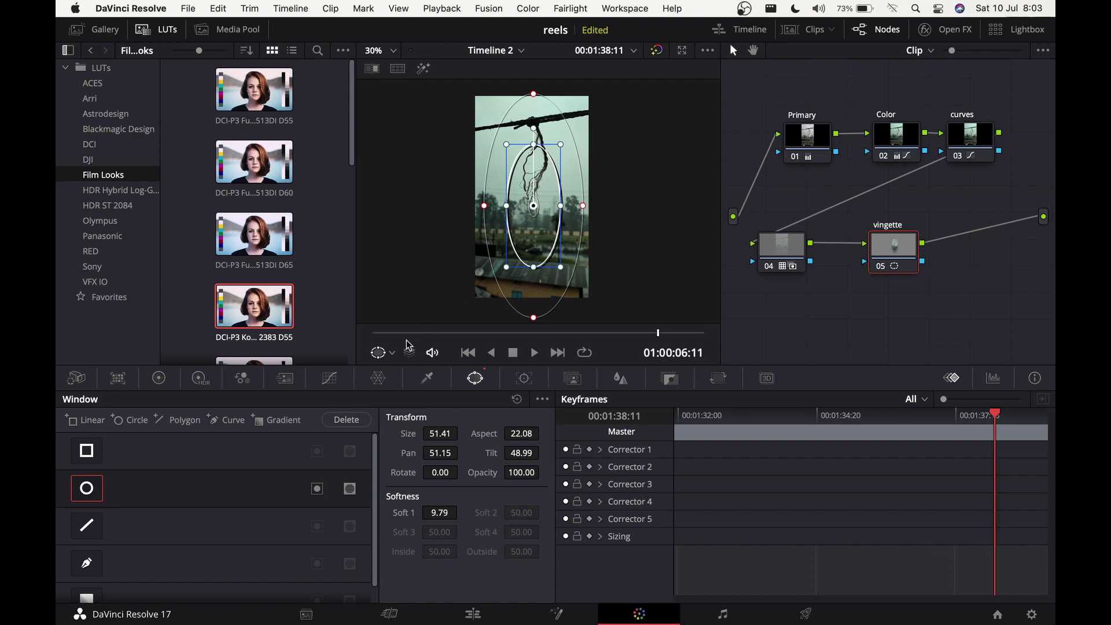
{"action": "left_click", "coordinate": [160, 378]}
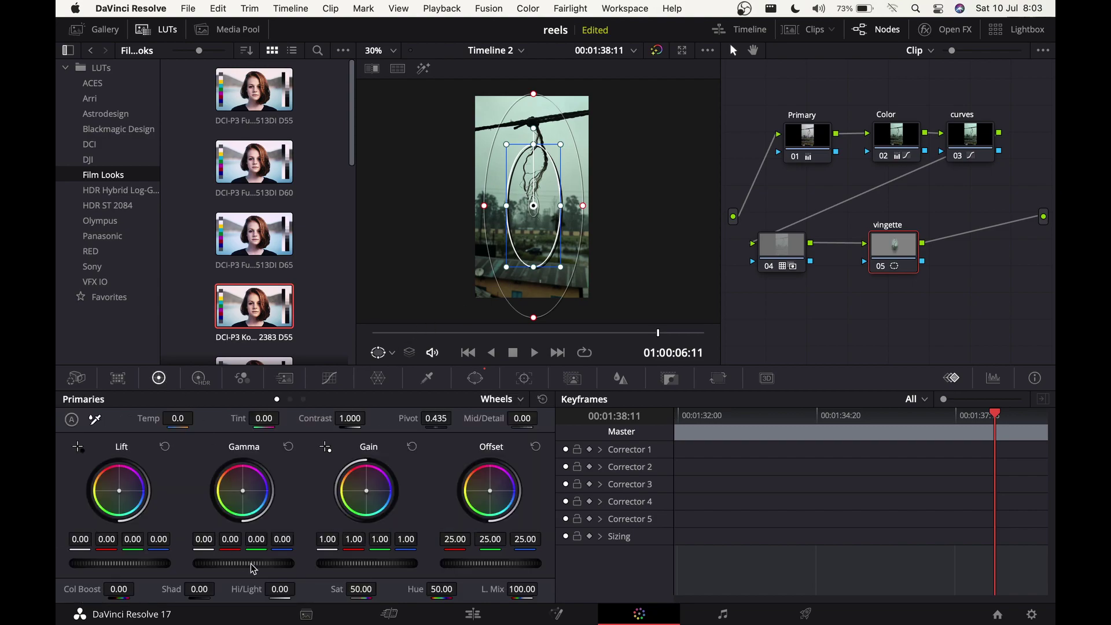
{"action": "mouse_move", "coordinate": [253, 568]}
{"action": "left_mouse_down"}
{"action": "mouse_move", "coordinate": [237, 564]}
{"action": "mouse_move", "coordinate": [251, 563]}
{"action": "left_mouse_up"}
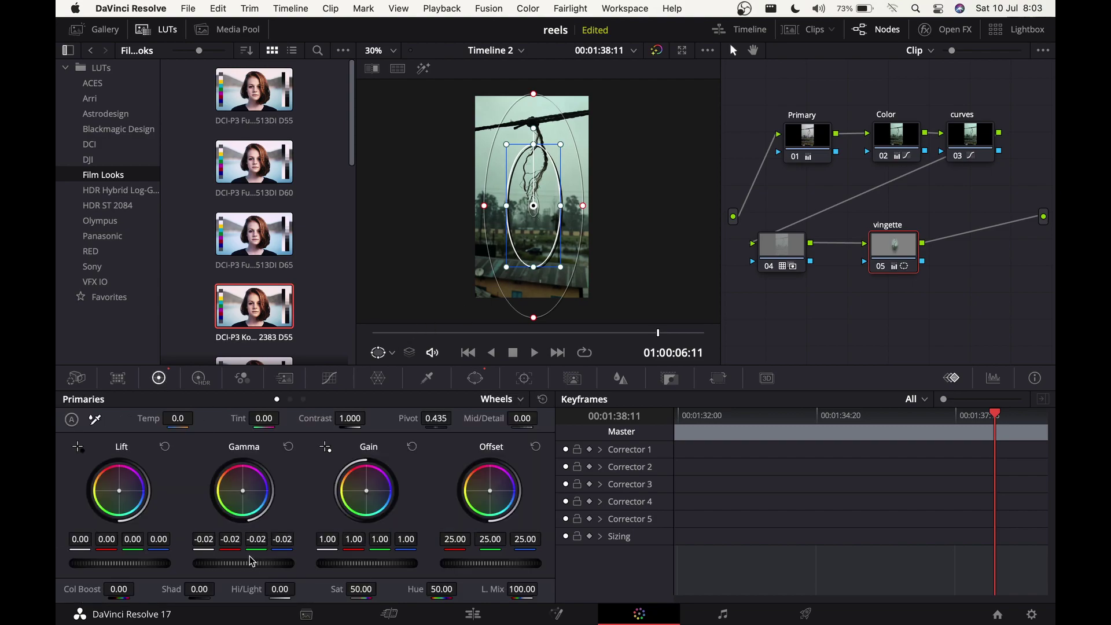
{"action": "left_click", "coordinate": [288, 446]}
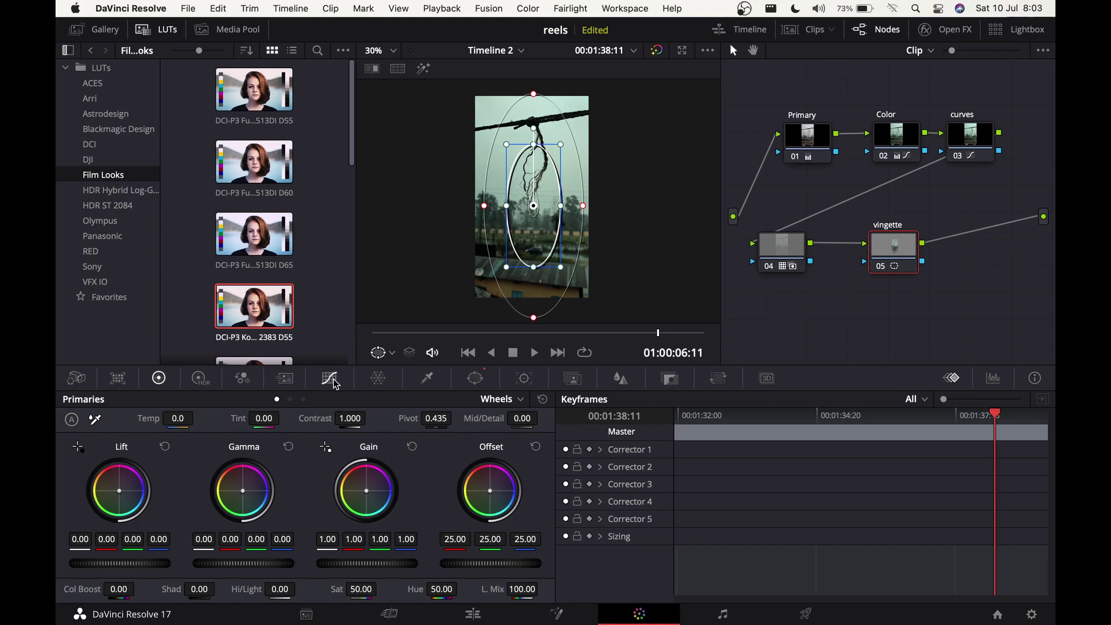
Invert the vingette node's circular window and pull the middle of its custom curve down to darken the frame's edges
{"action": "left_click", "coordinate": [330, 379]}
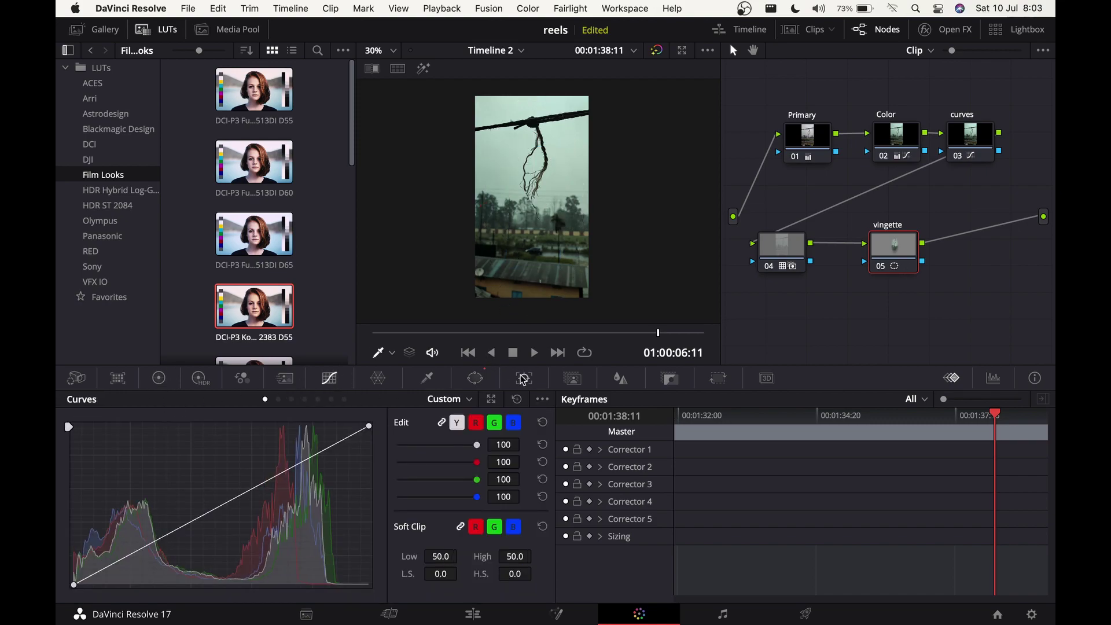
{"action": "left_click", "coordinate": [475, 378]}
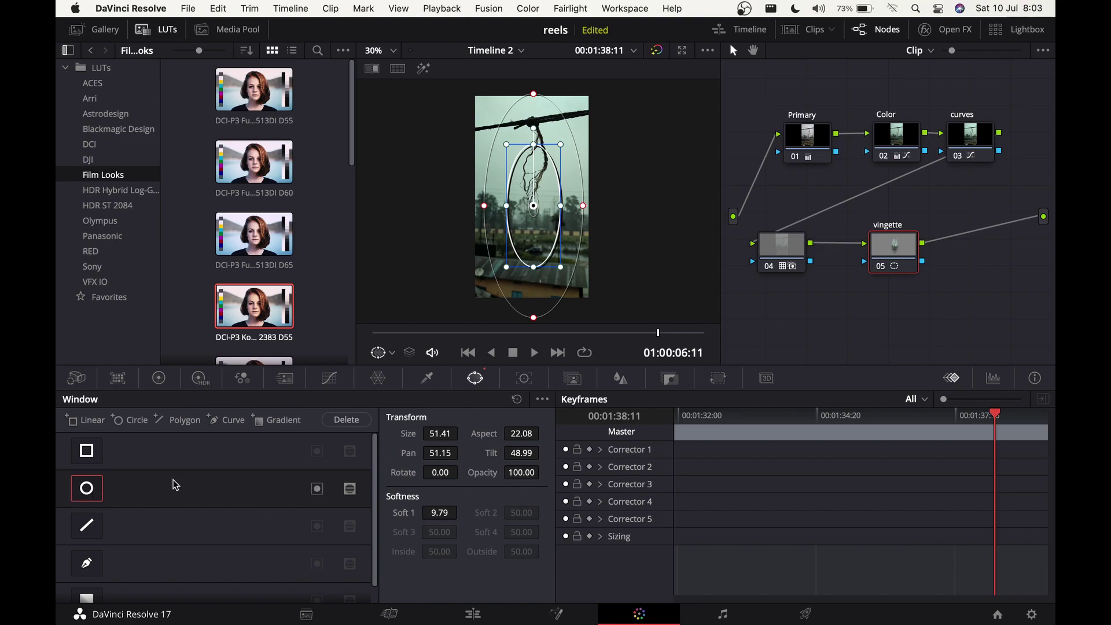
{"action": "left_click", "coordinate": [317, 489]}
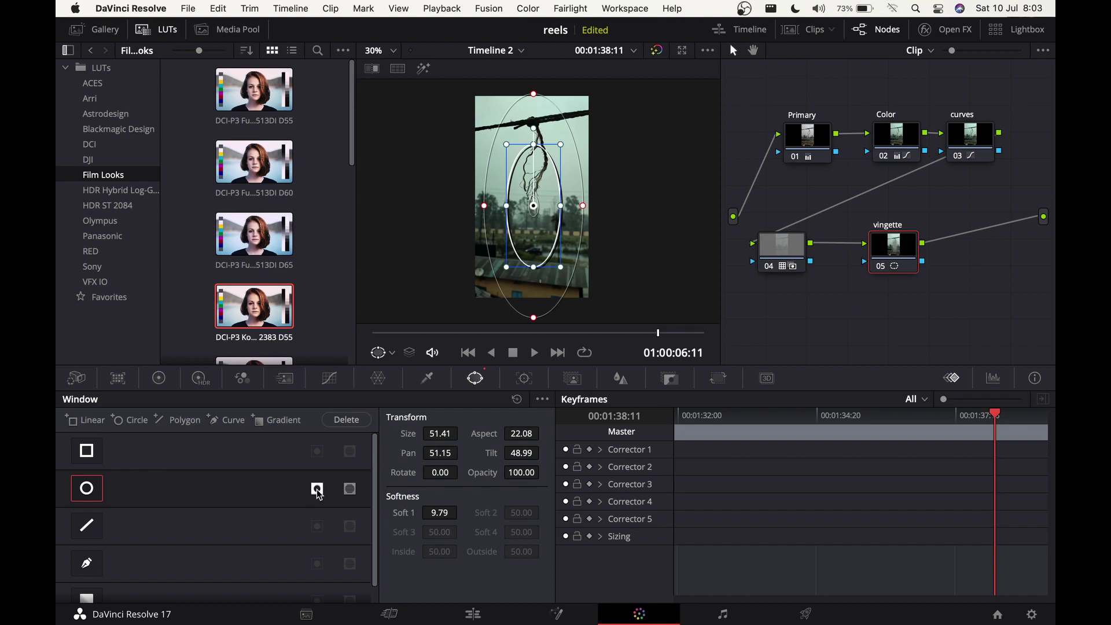
{"action": "left_click", "coordinate": [329, 379]}
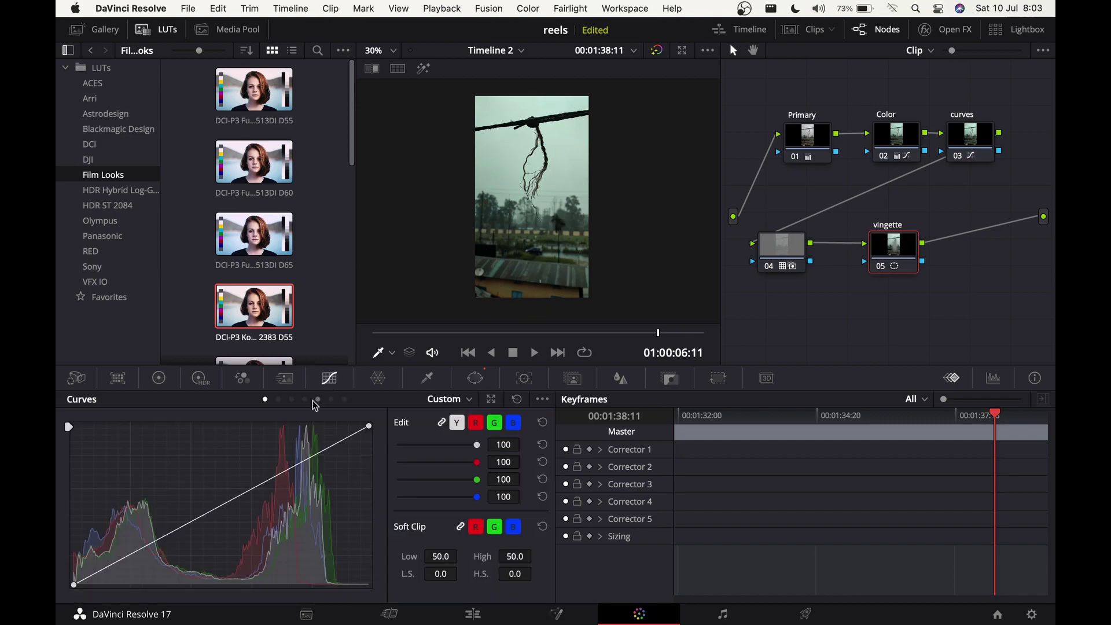
{"action": "left_click", "coordinate": [219, 507]}
{"action": "left_click_drag", "start_coordinate": [220, 509], "coordinate": [227, 522]}
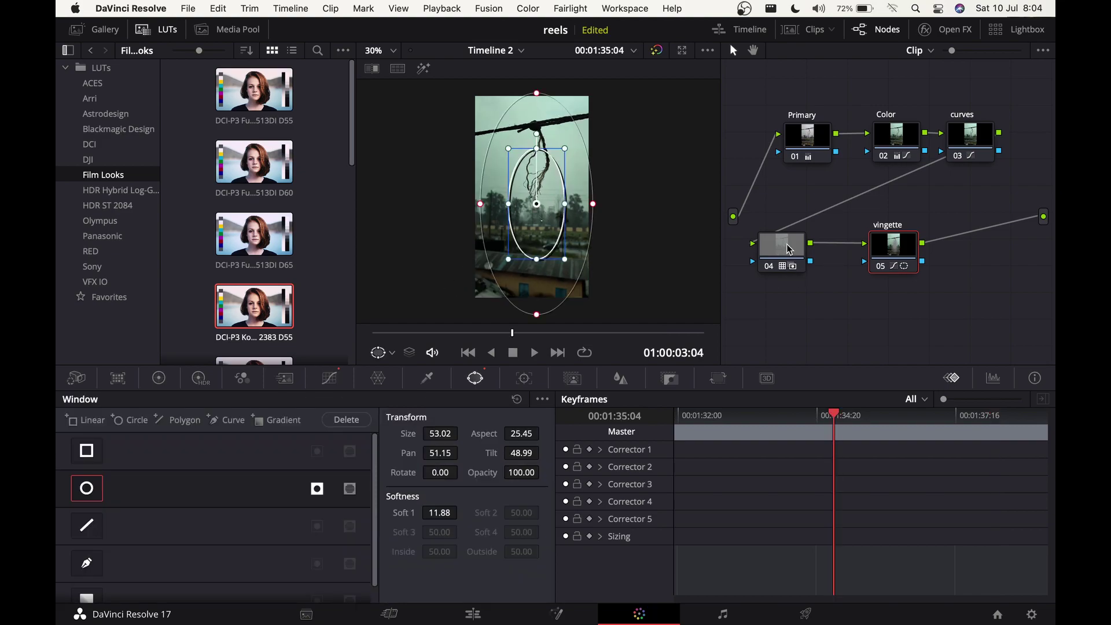
Compare the clip at 00:01:35:04 with all grades bypassed and enabled
{"action": "left_click", "coordinate": [782, 248]}
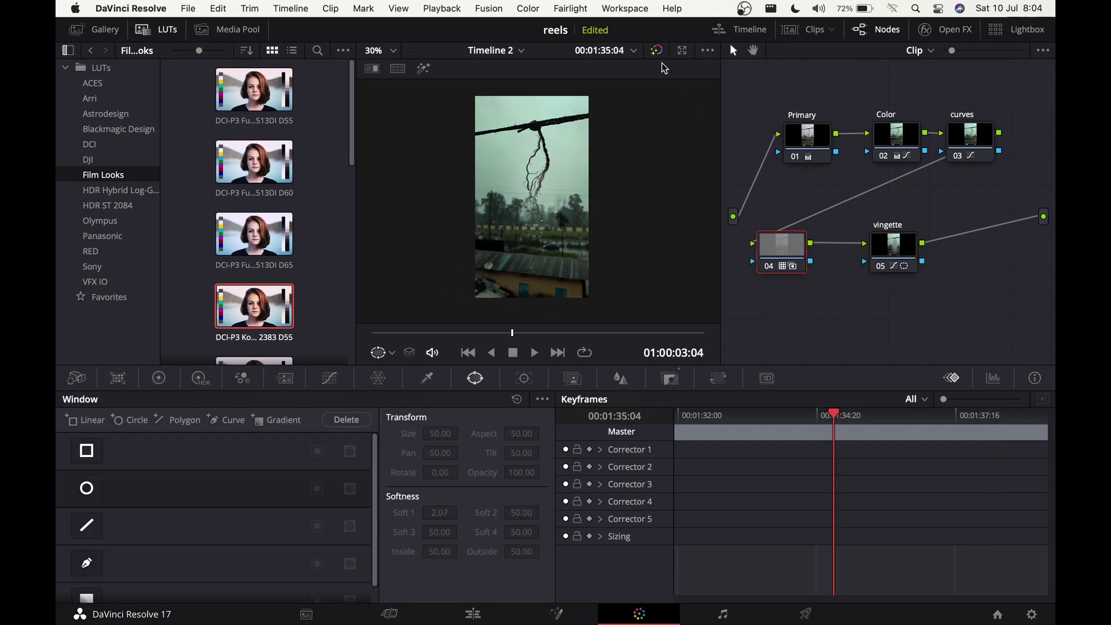
{"action": "left_click", "coordinate": [655, 51]}
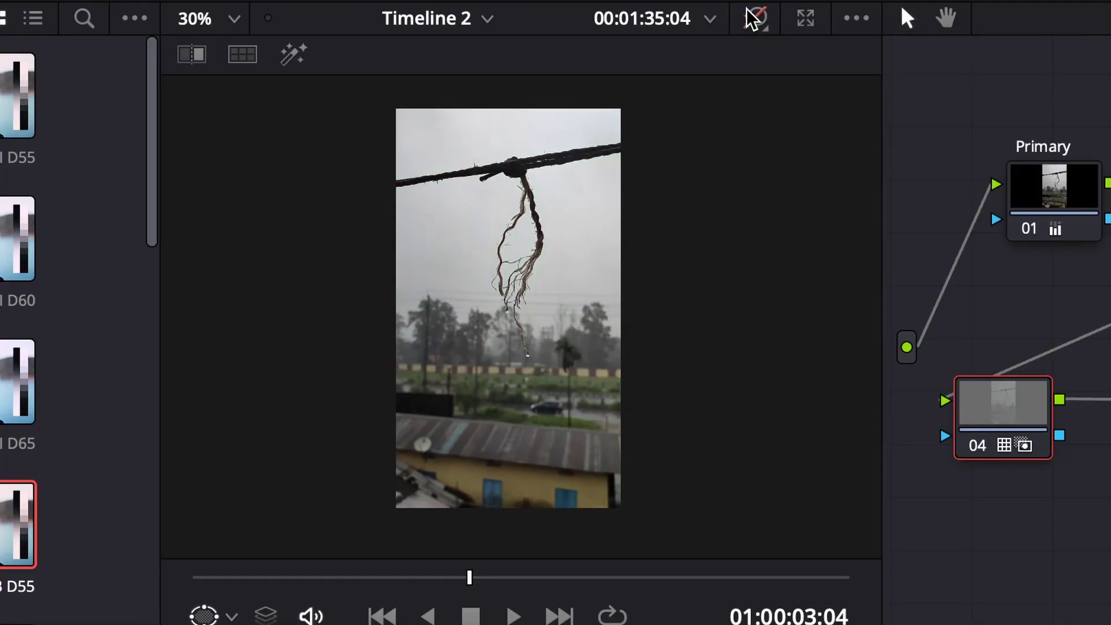
{"action": "left_click", "coordinate": [752, 18]}
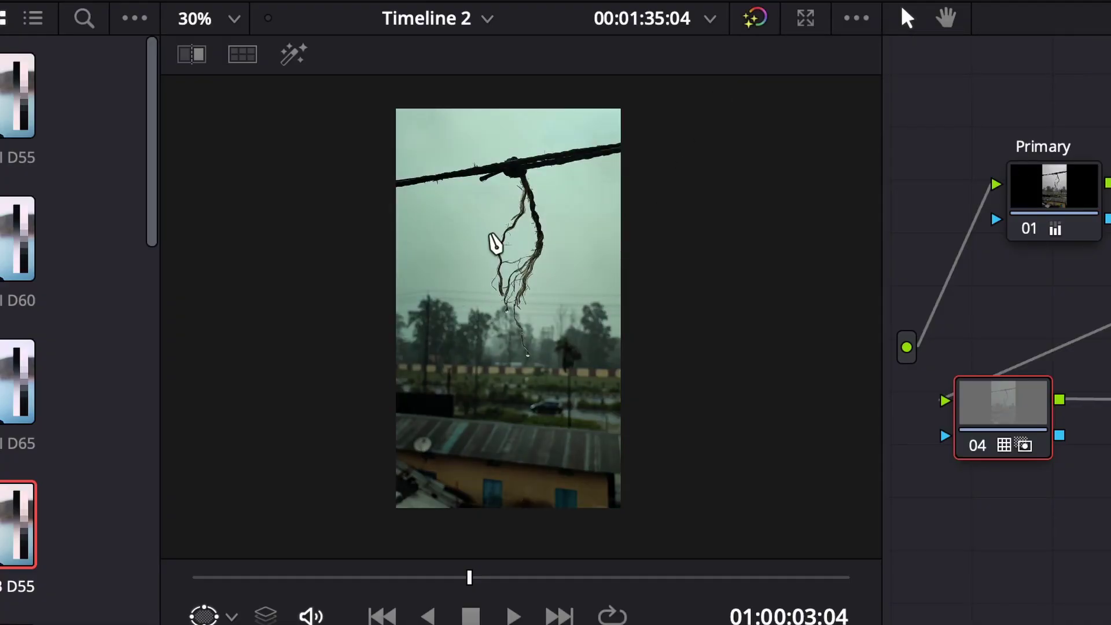
Move the vingette node closer to the LUT node and add a serial node after it labelled "final"
{"action": "left_click", "coordinate": [883, 265]}
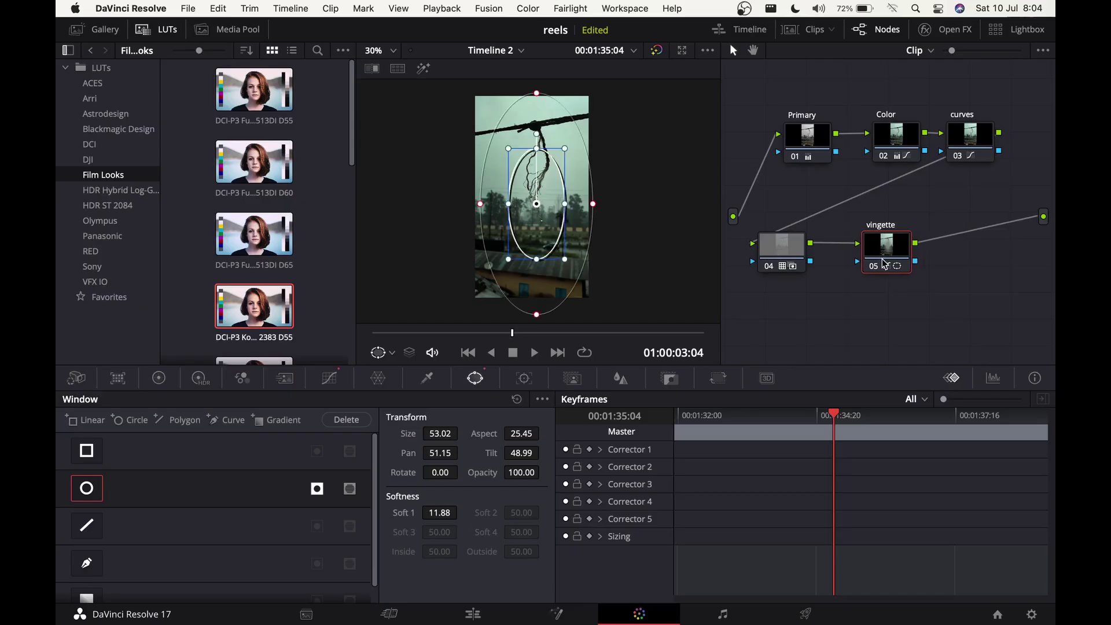
{"action": "left_click_drag", "start_coordinate": [883, 265], "coordinate": [874, 271]}
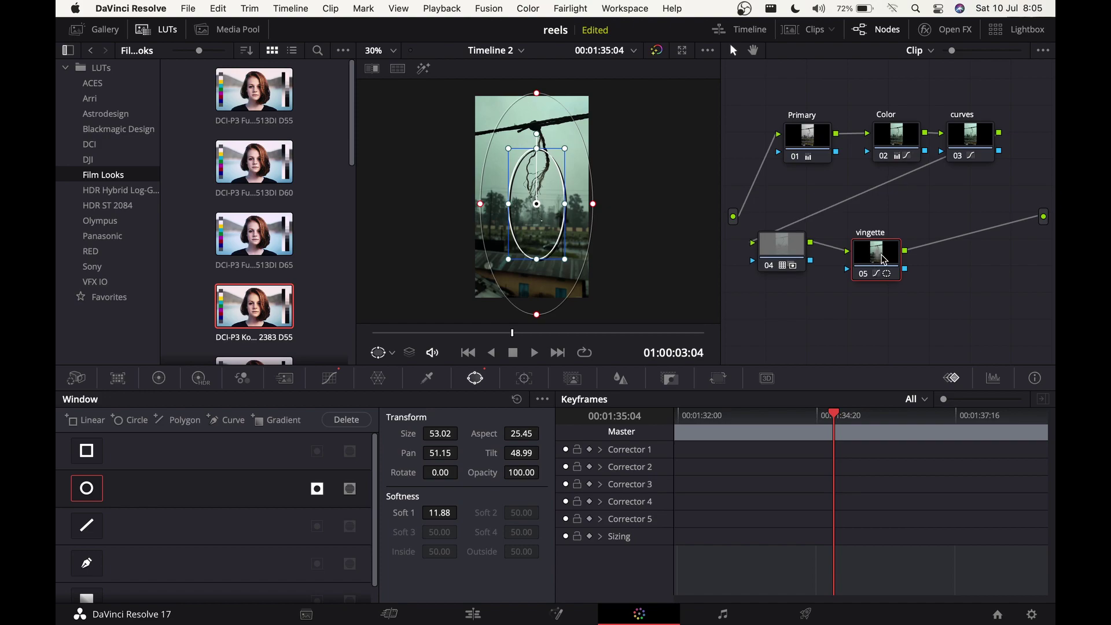
{"action": "key", "text": "alt+s"}
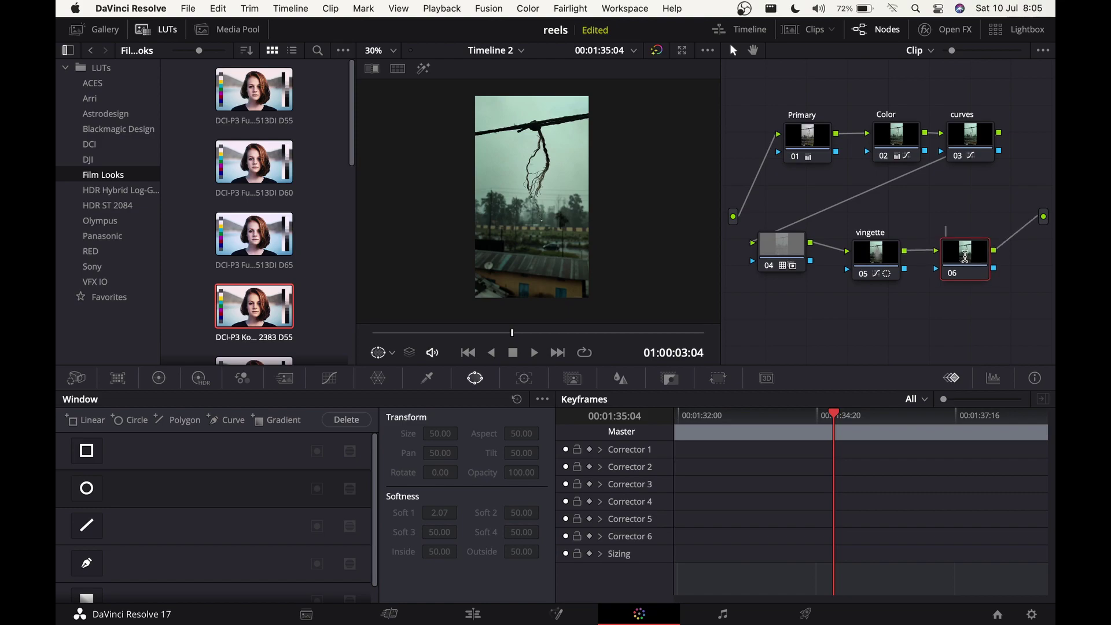
{"action": "key", "text": "Return"}
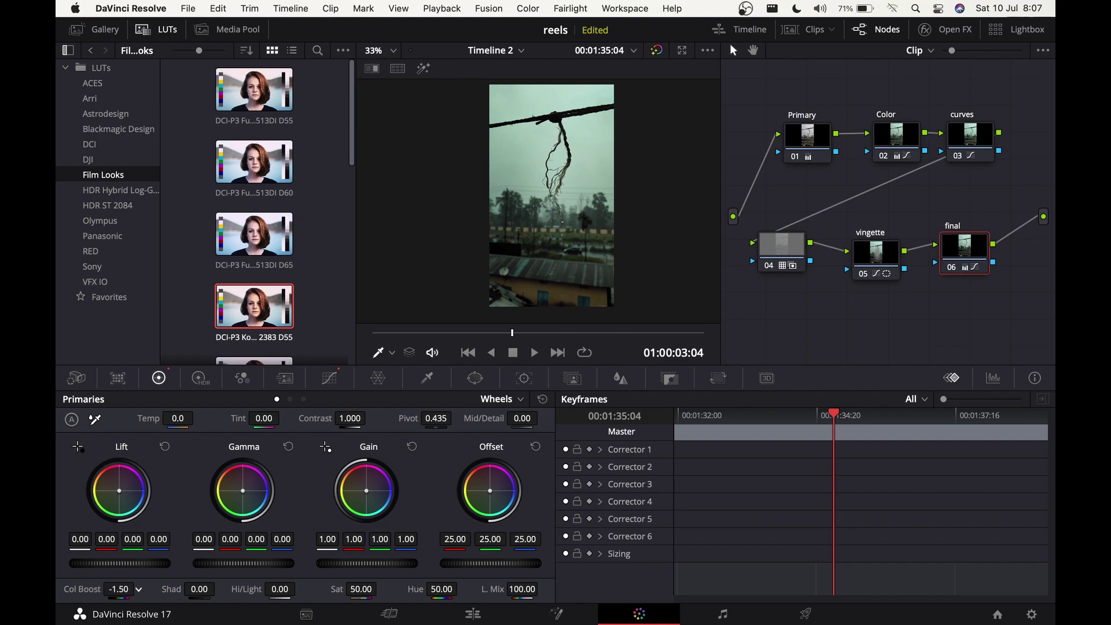
Set the final node's Color Boost to -3.80 and compare the finished grade with the ungraded image
{"action": "left_click", "coordinate": [120, 589]}
{"action": "type", "text": "-3.80"}
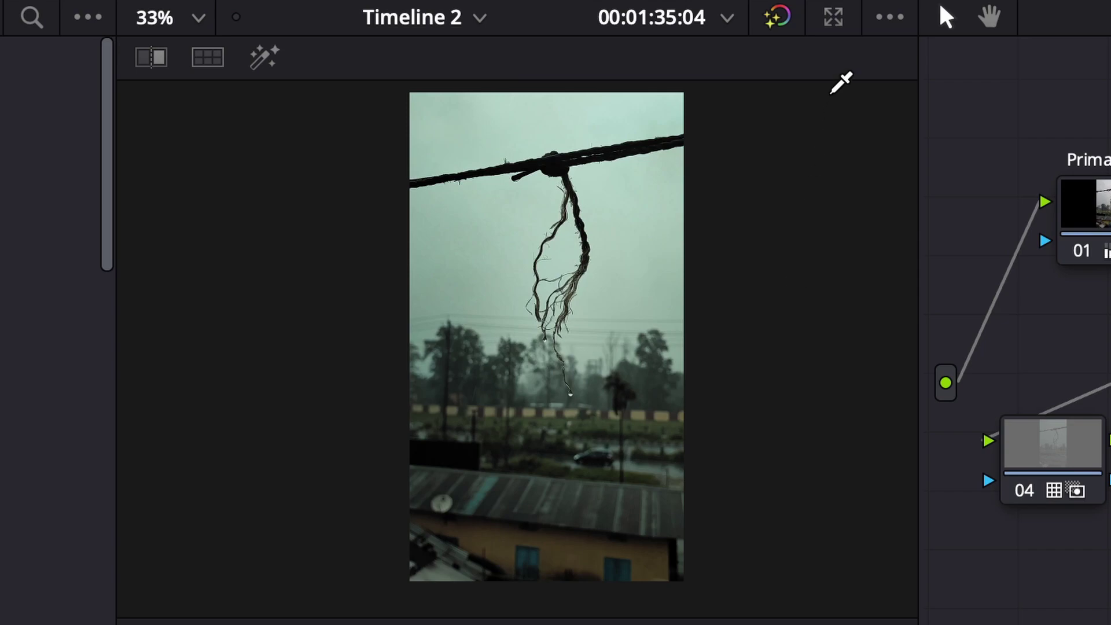
{"action": "left_click", "coordinate": [780, 19]}
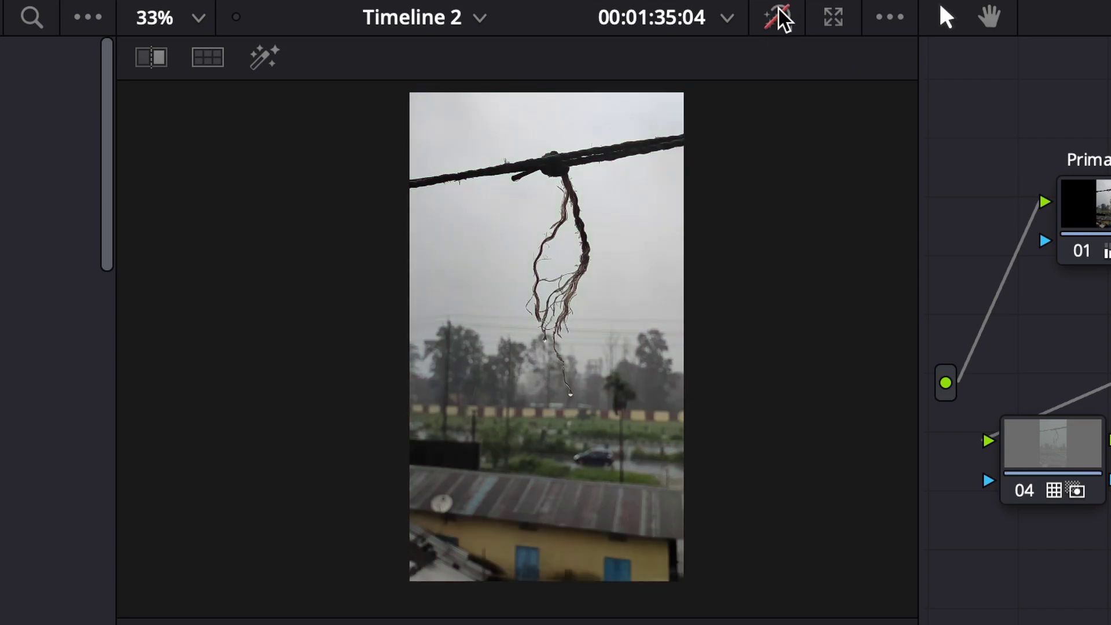
{"action": "left_click", "coordinate": [779, 18]}
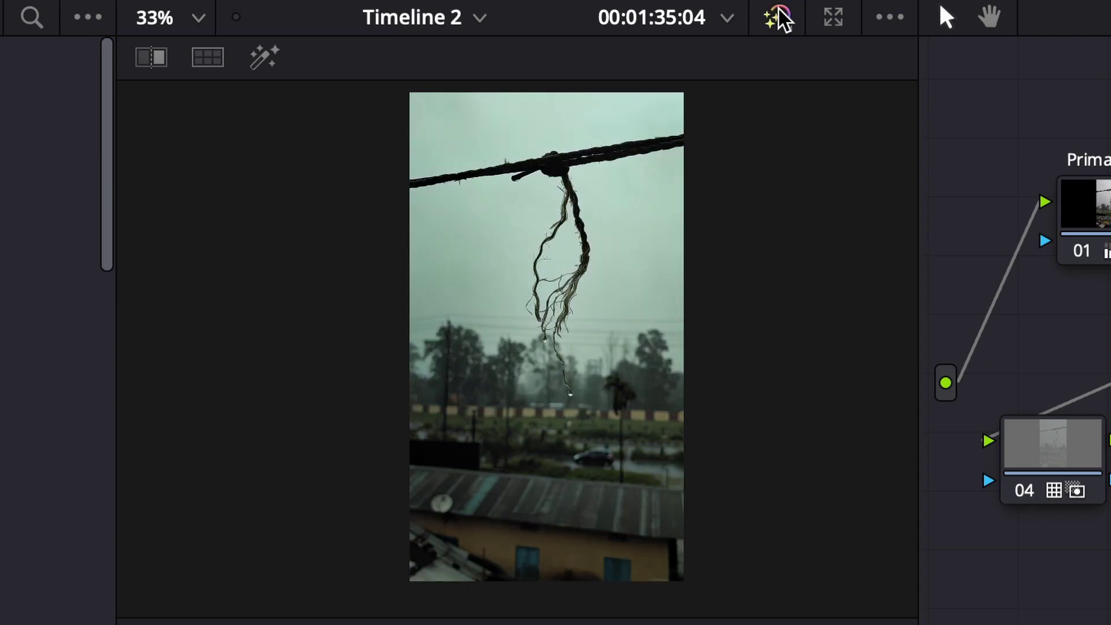
{"action": "left_click", "coordinate": [779, 18]}
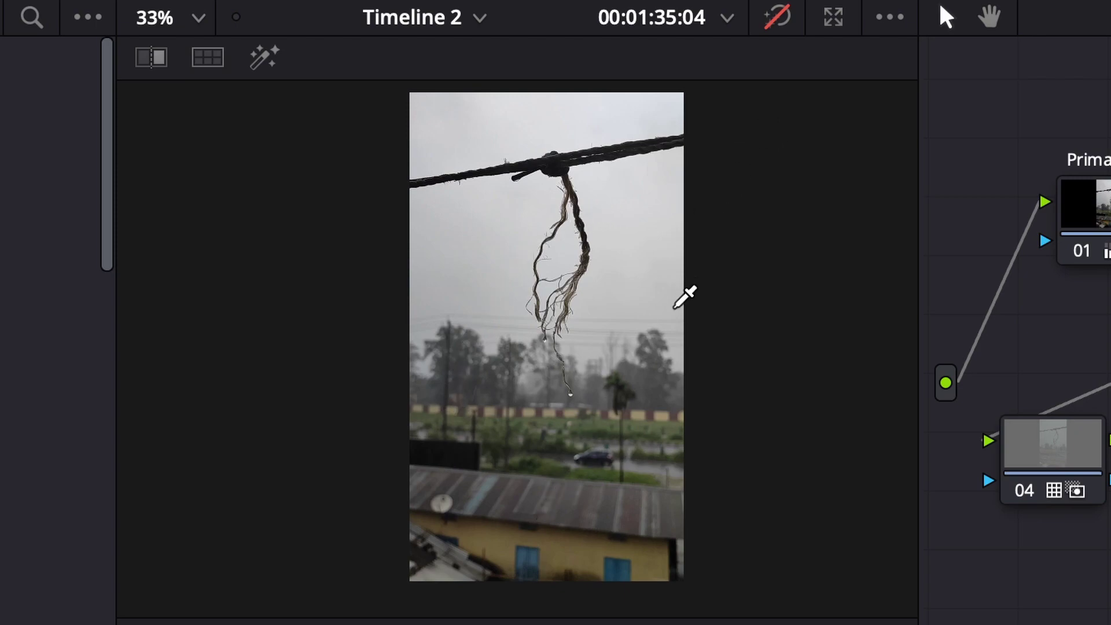
{"action": "left_click", "coordinate": [779, 18]}
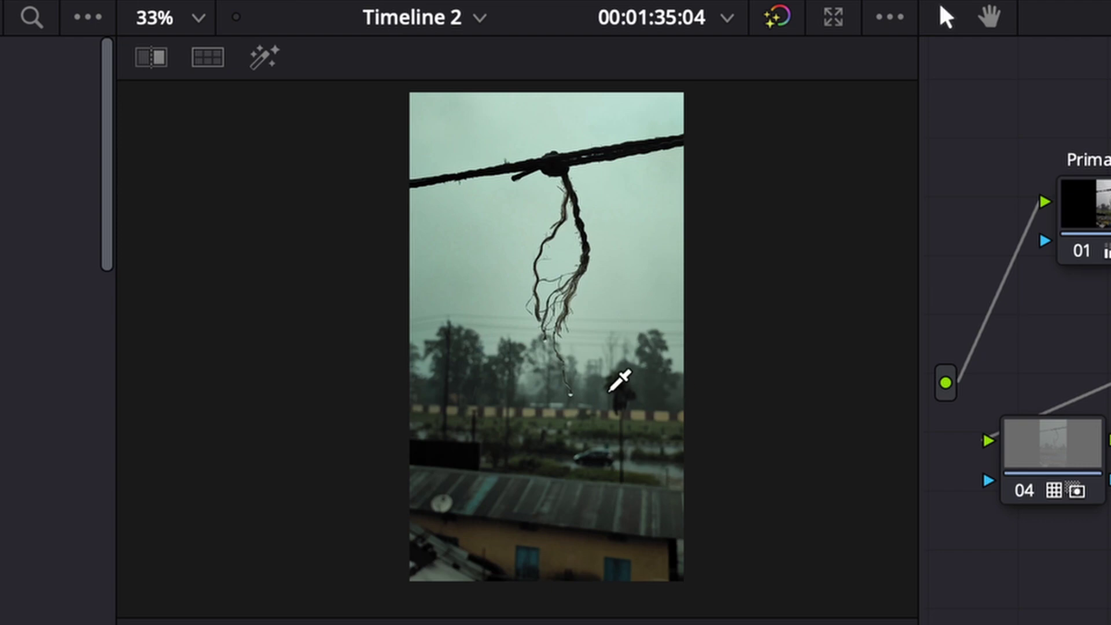
Play back the graded clip, grab a still at 00:01:33:19 and display it in the Gallery's Stills 1 album
{"action": "key", "text": "space"}
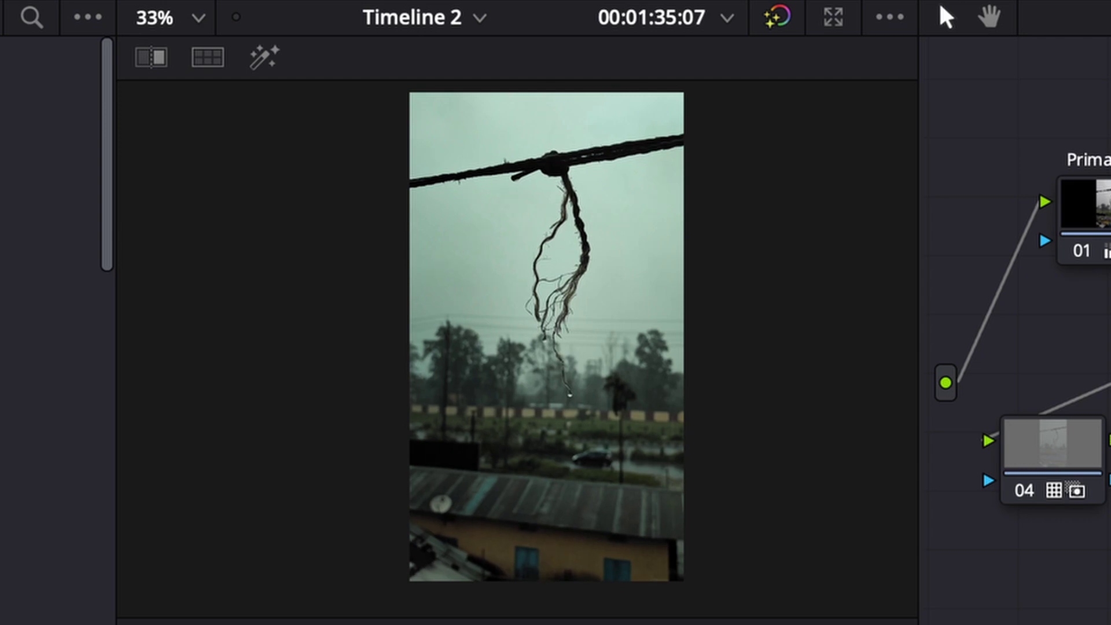
{"action": "left_click_drag", "start_coordinate": [347, 602], "coordinate": [325, 570]}
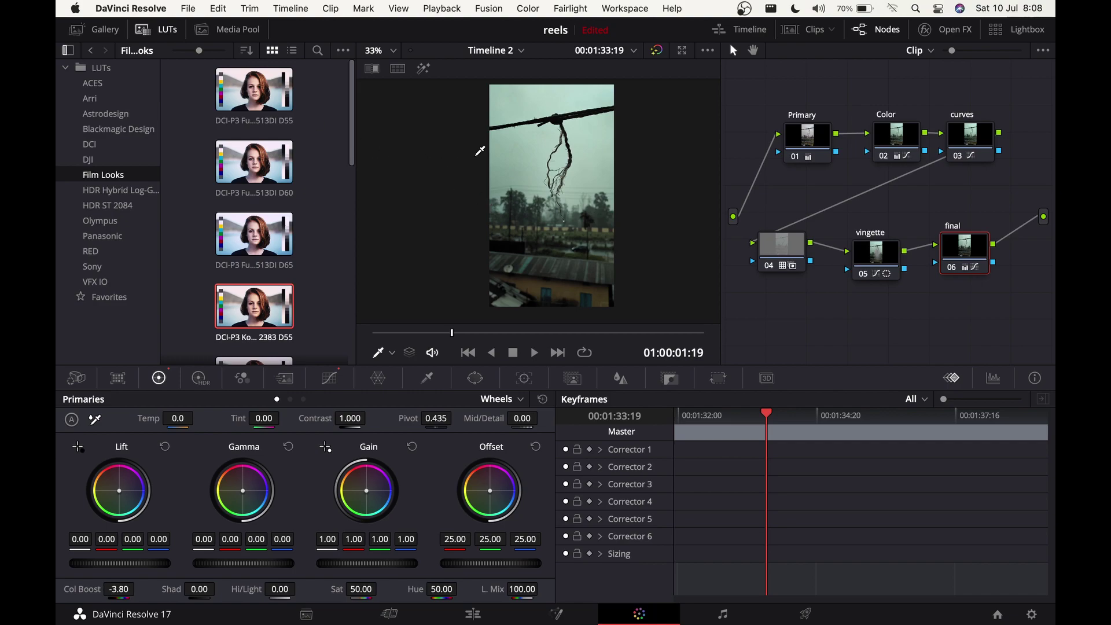
{"action": "right_click", "coordinate": [536, 134]}
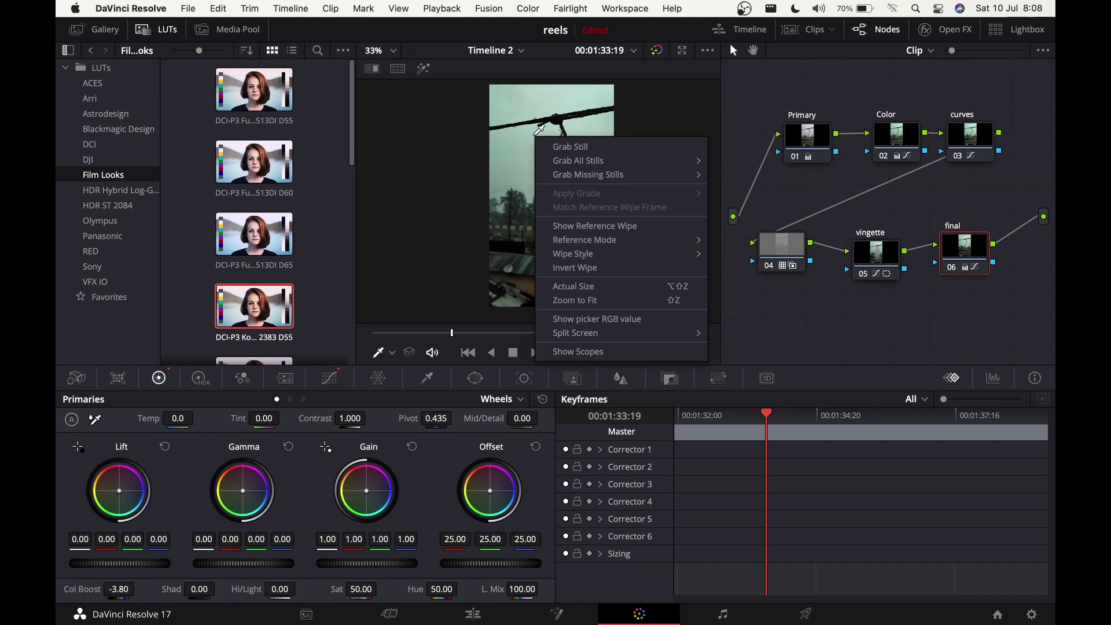
{"action": "left_click", "coordinate": [573, 146]}
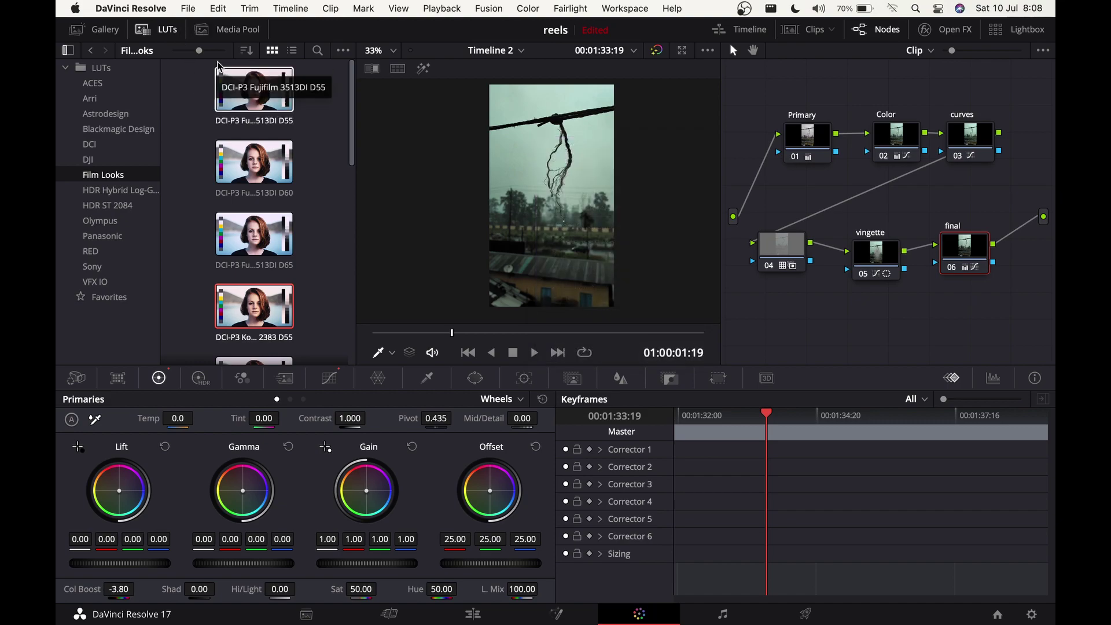
{"action": "left_click", "coordinate": [224, 33]}
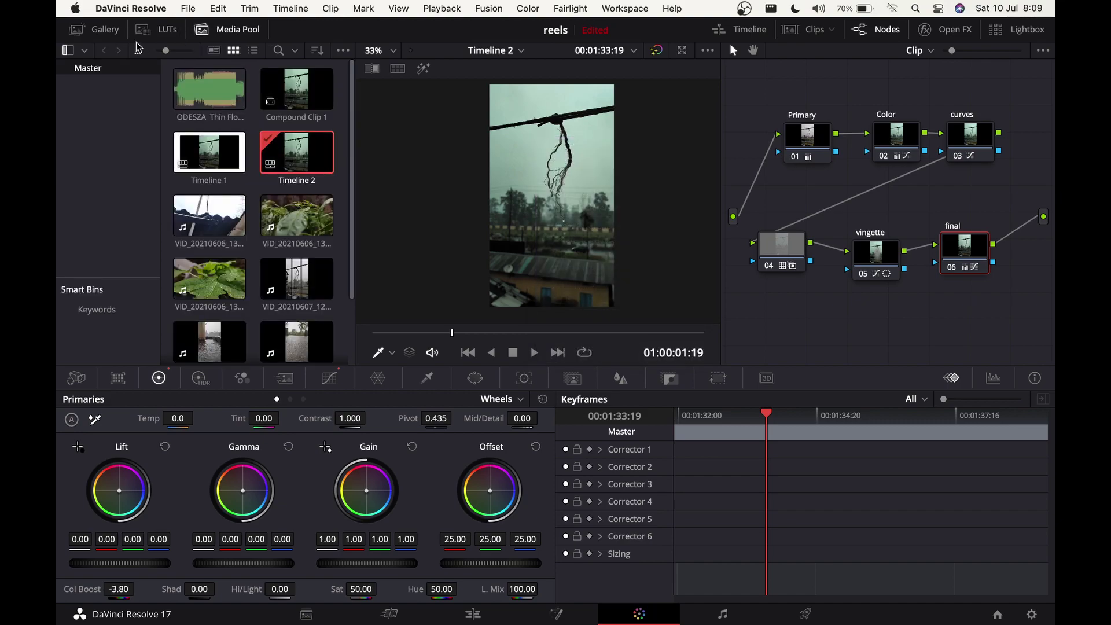
{"action": "left_click", "coordinate": [97, 30]}
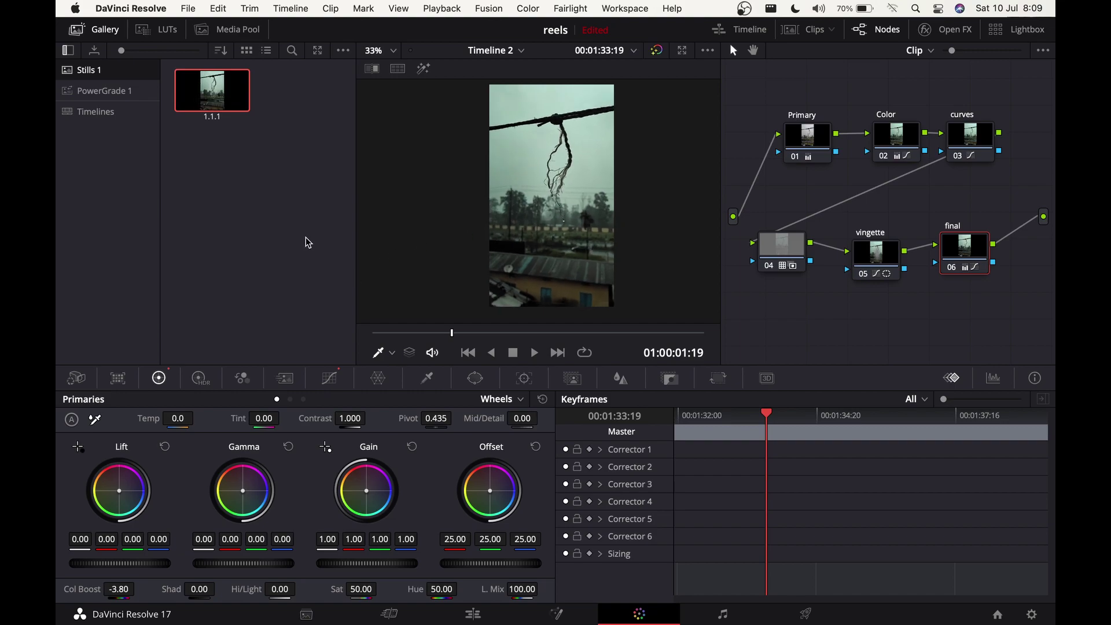
Show the timeline's clips and append still 1.1.1's node graph to clip 07, the shot of the open hand
{"action": "left_click", "coordinate": [817, 33]}
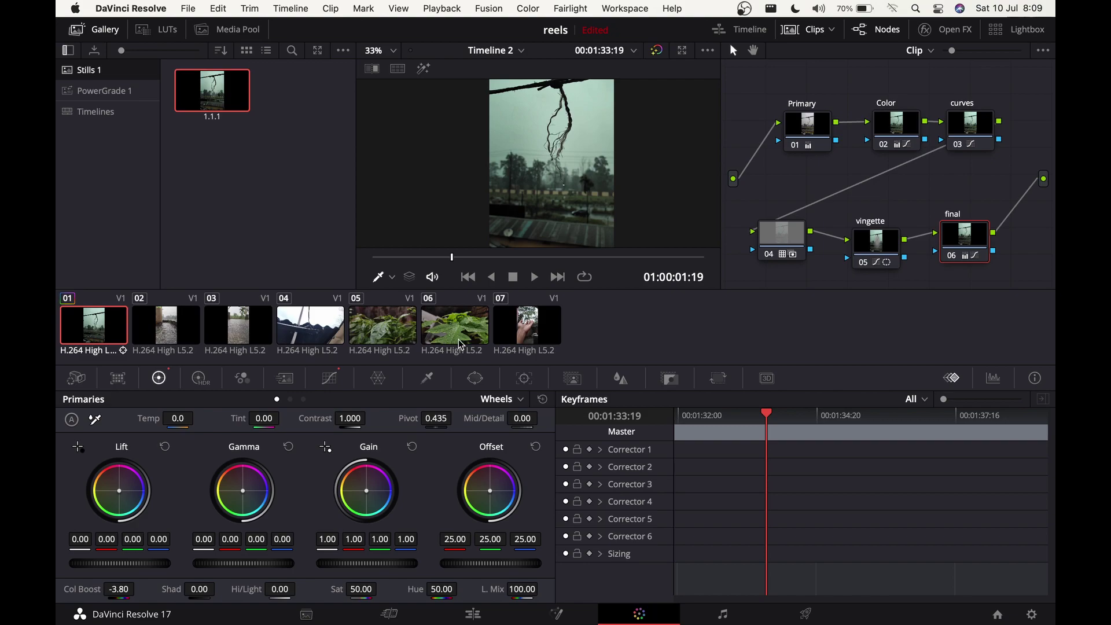
{"action": "left_click", "coordinate": [526, 325]}
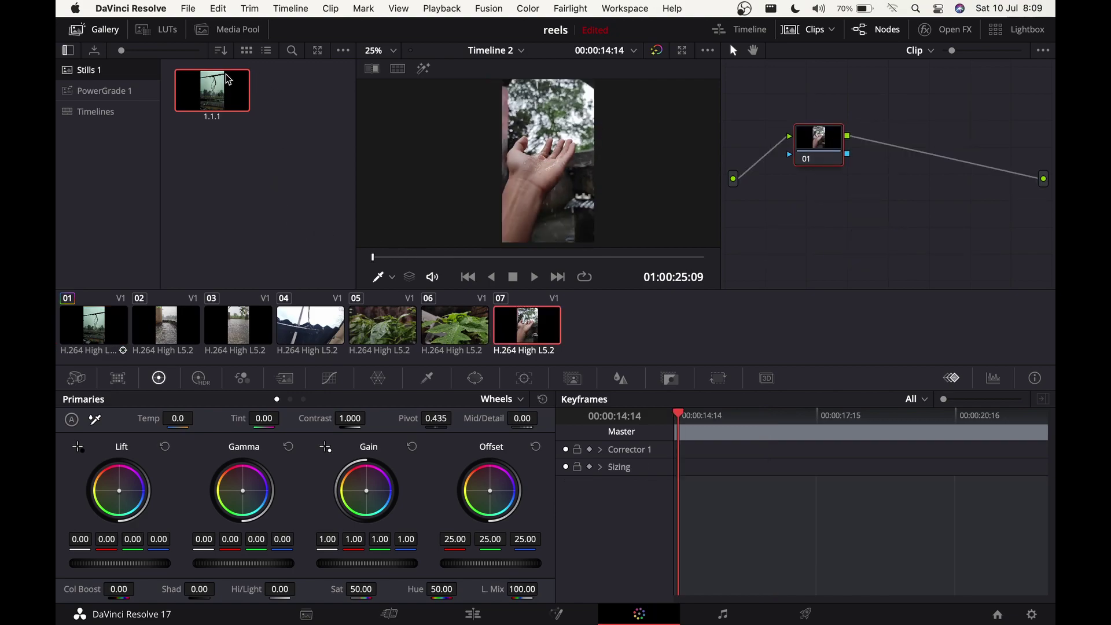
{"action": "mouse_move", "coordinate": [206, 103]}
{"action": "right_click", "coordinate": [208, 92]}
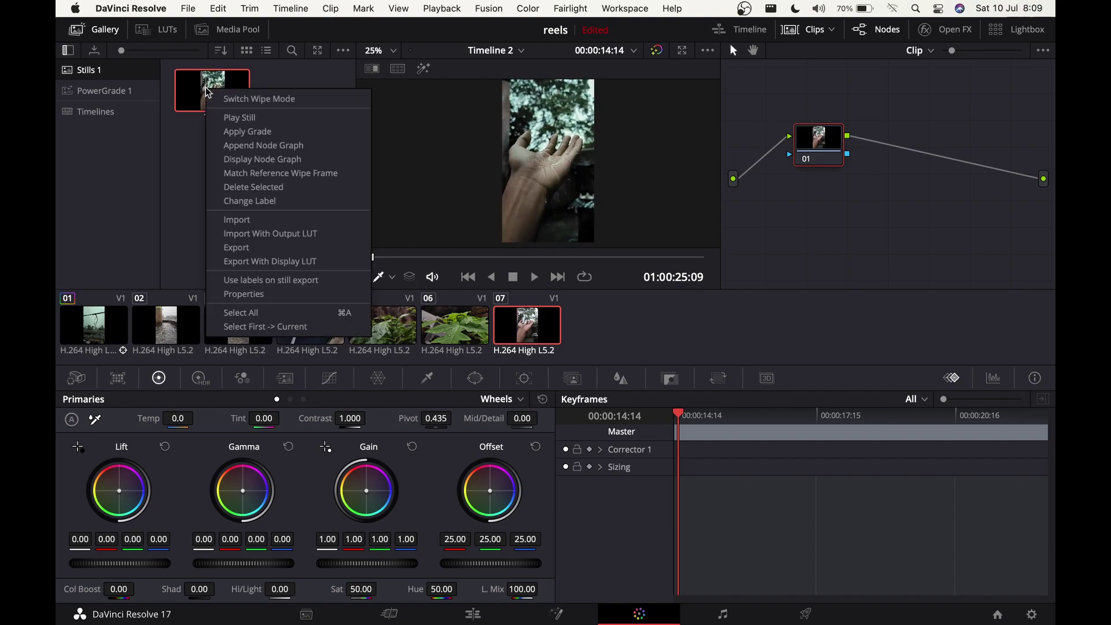
{"action": "left_click", "coordinate": [246, 146]}
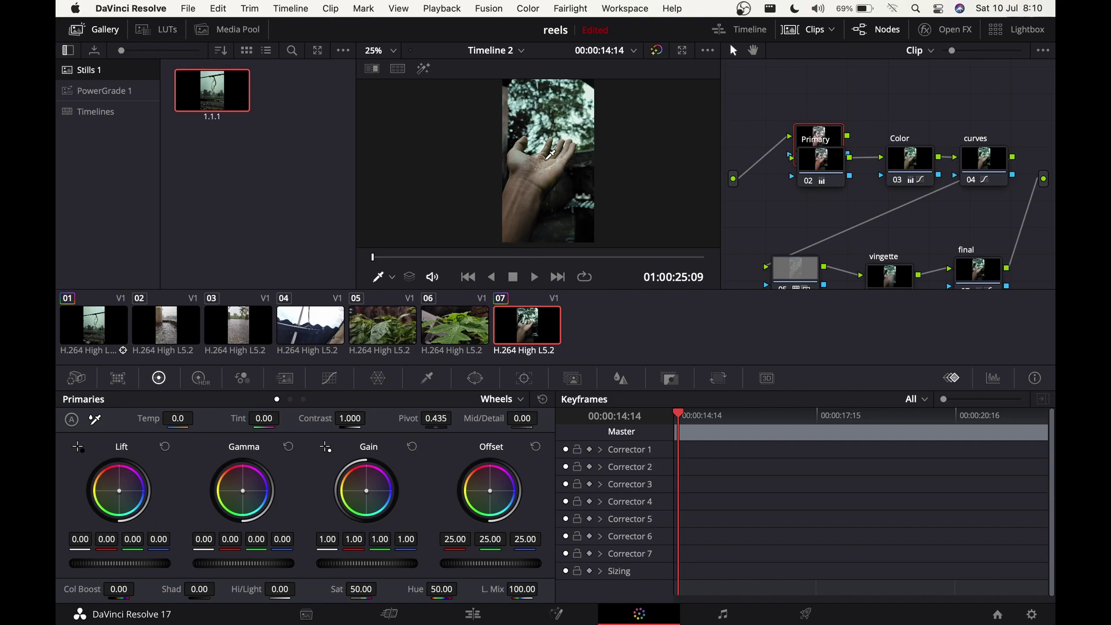
{"action": "scroll", "coordinate": [549, 155], "scroll_direction": "up", "scroll_amount": 3}
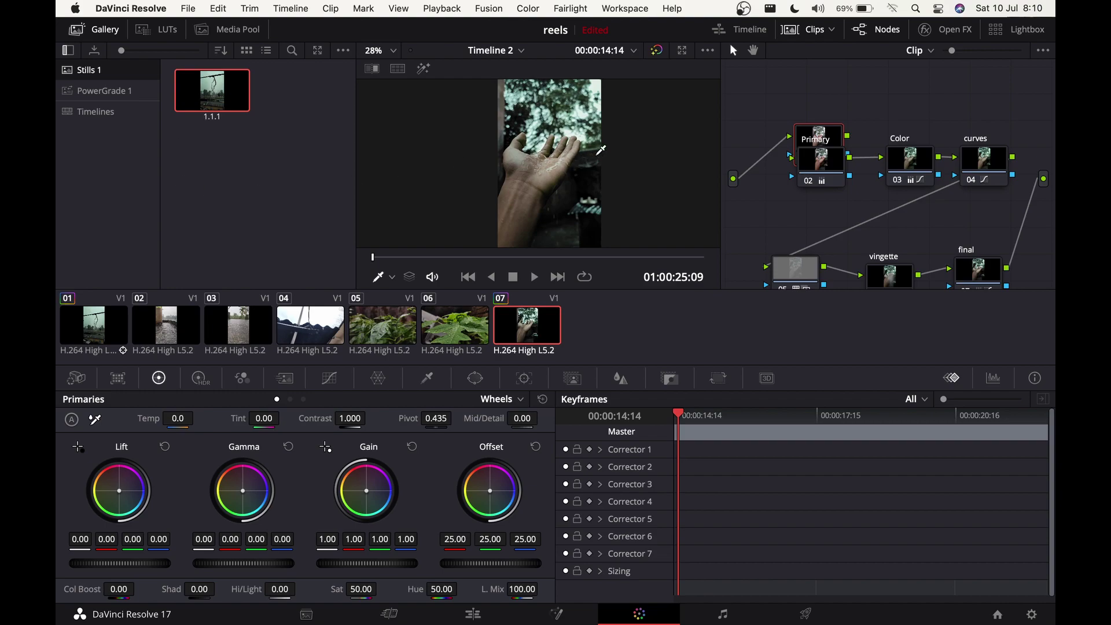
Spread out the overlapping node 01, Primary and Color nodes in clip 07's node graph so they sit in sequence
{"action": "scroll", "coordinate": [605, 167], "scroll_direction": "up", "scroll_amount": 2}
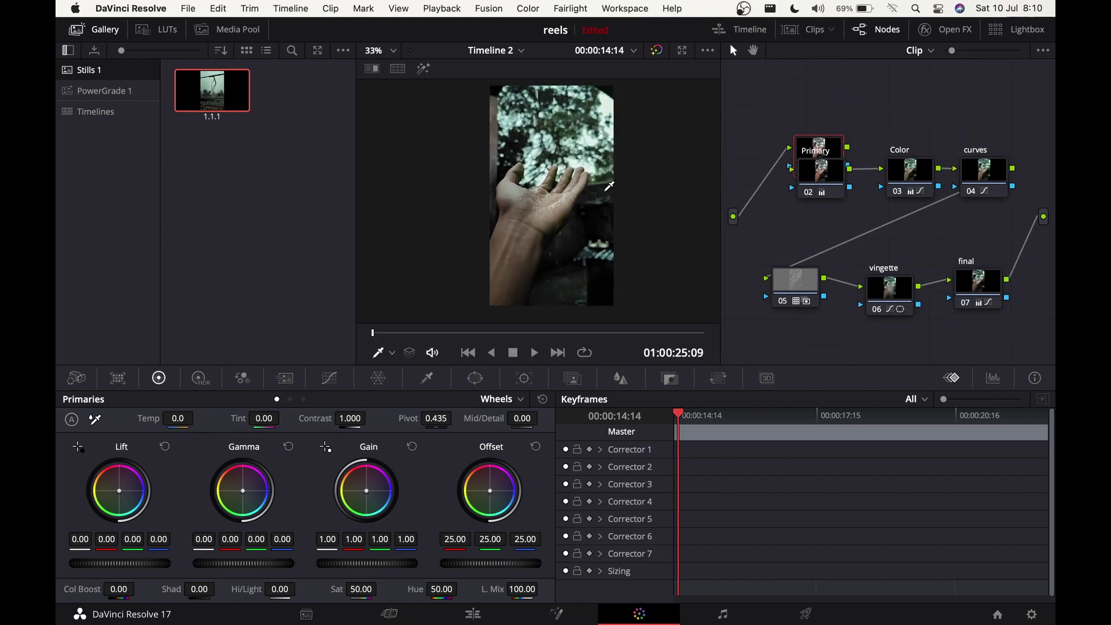
{"action": "scroll", "coordinate": [613, 173], "scroll_direction": "down", "scroll_amount": 1}
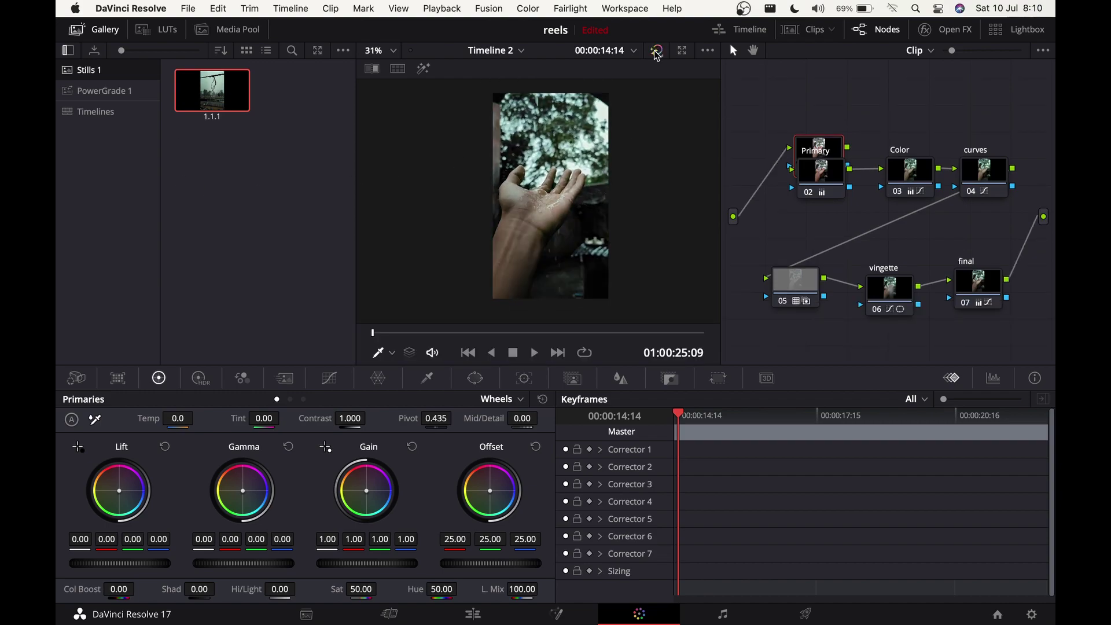
{"action": "left_click_drag", "start_coordinate": [834, 187], "coordinate": [891, 121]}
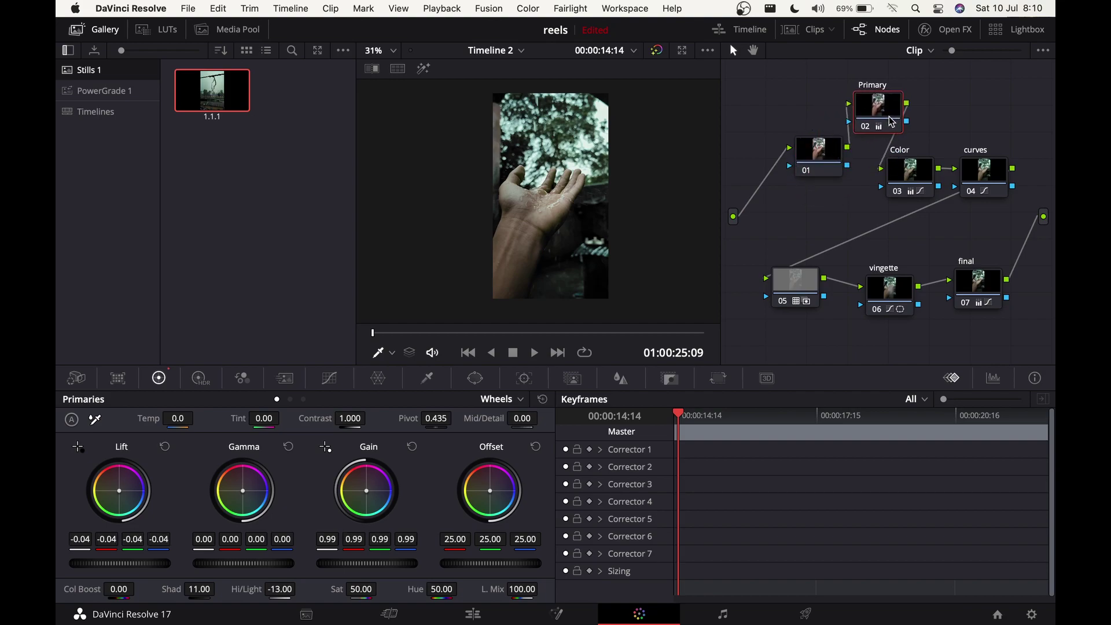
{"action": "left_click_drag", "start_coordinate": [818, 158], "coordinate": [781, 129]}
{"action": "left_click_drag", "start_coordinate": [879, 119], "coordinate": [852, 119]}
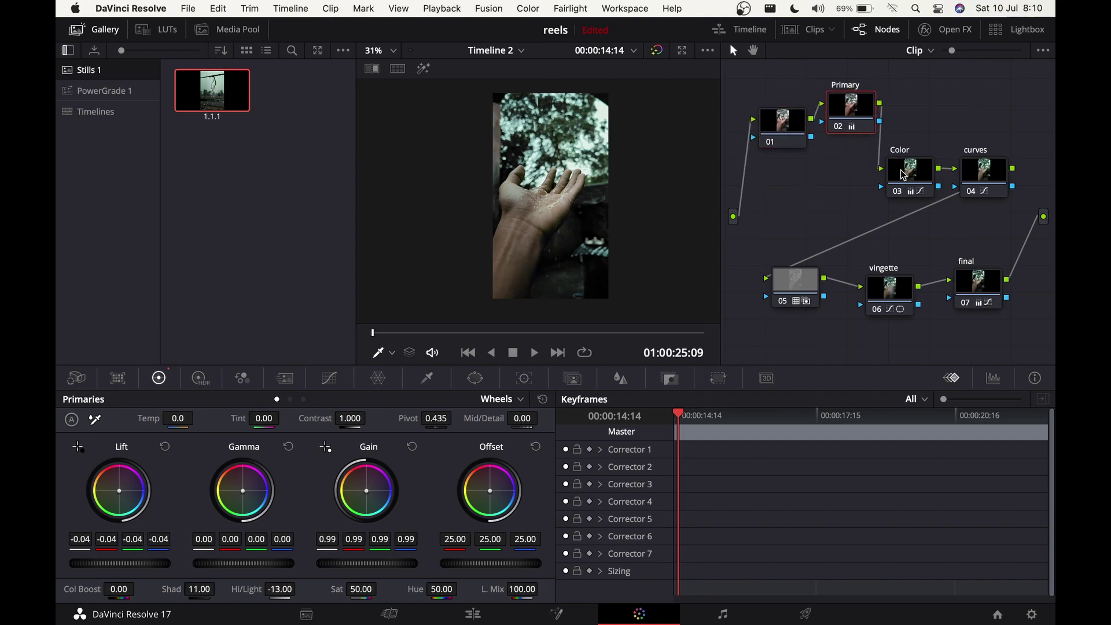
{"action": "left_click_drag", "start_coordinate": [903, 174], "coordinate": [926, 123]}
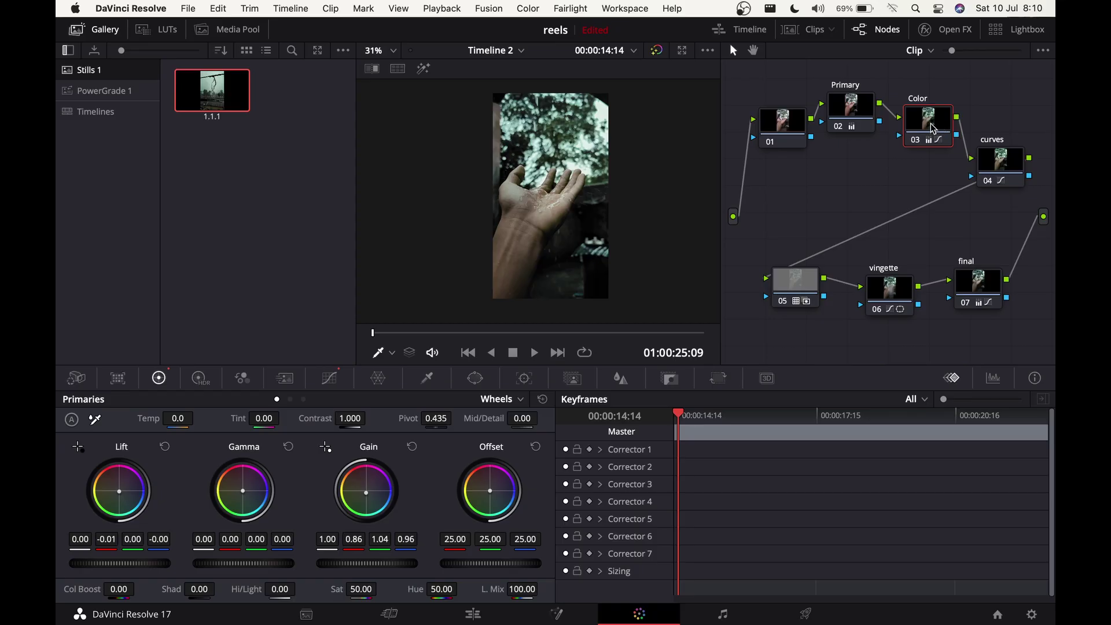
On clip 07's Color node, lower the Hue Vs Sat curve in the blues and bring the cyan point to saturation 0.86
{"action": "left_click", "coordinate": [331, 378]}
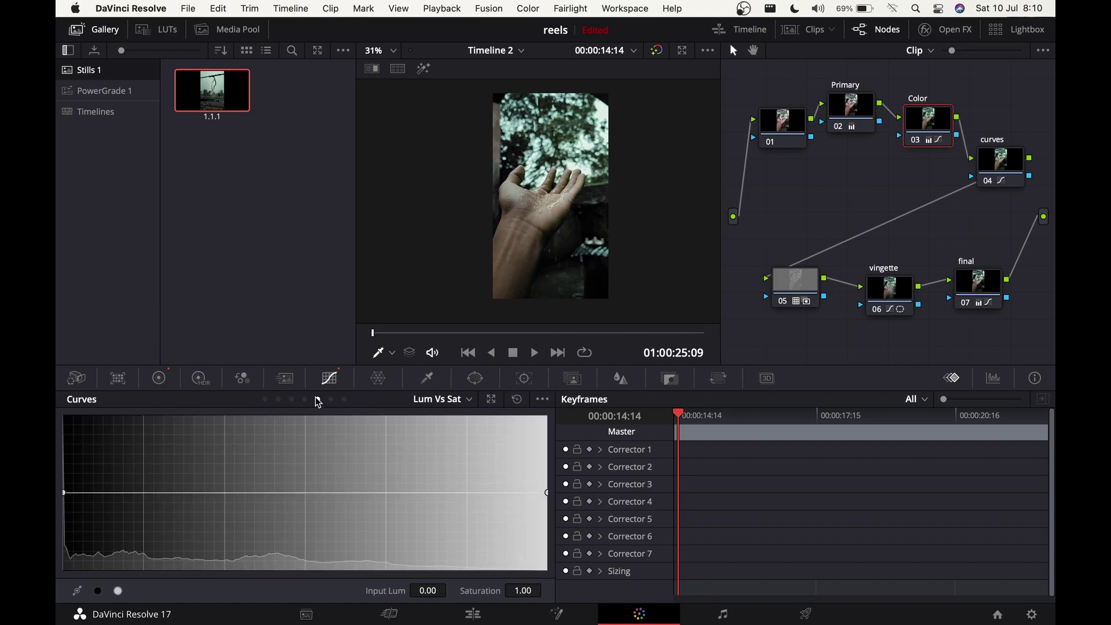
{"action": "left_click", "coordinate": [292, 399]}
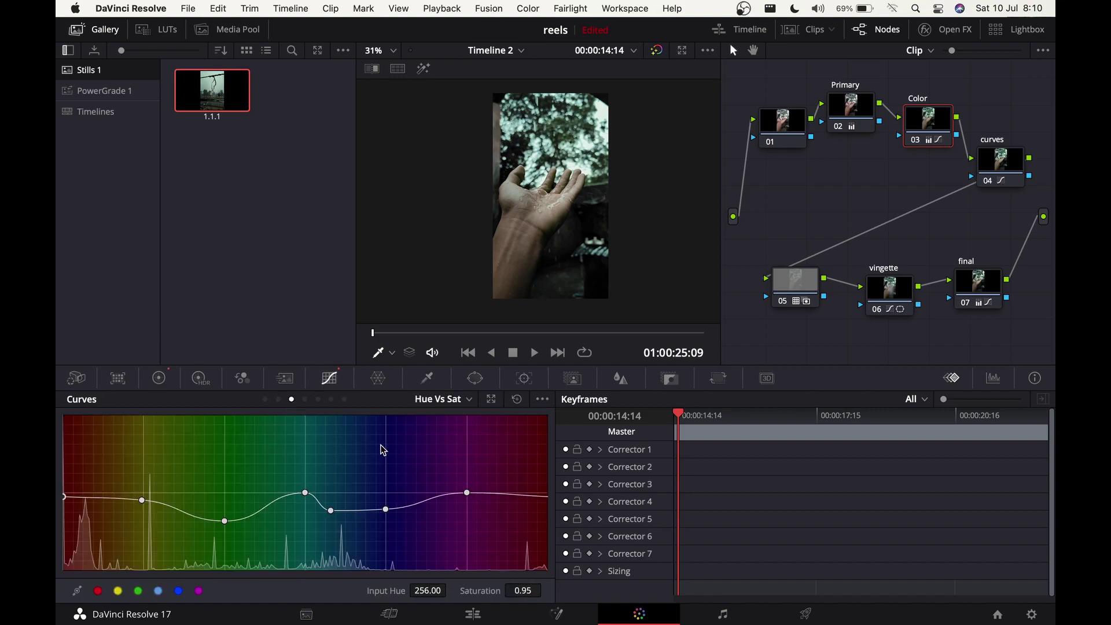
{"action": "left_click_drag", "start_coordinate": [305, 493], "coordinate": [386, 518]}
{"action": "left_click", "coordinate": [386, 509]}
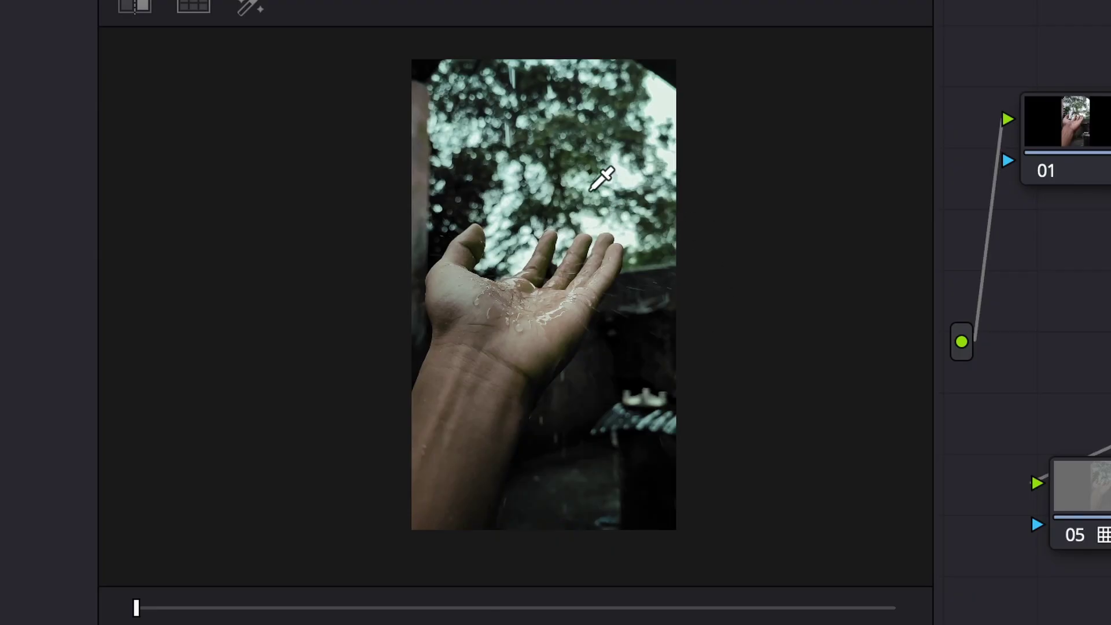
{"action": "left_click", "coordinate": [302, 503]}
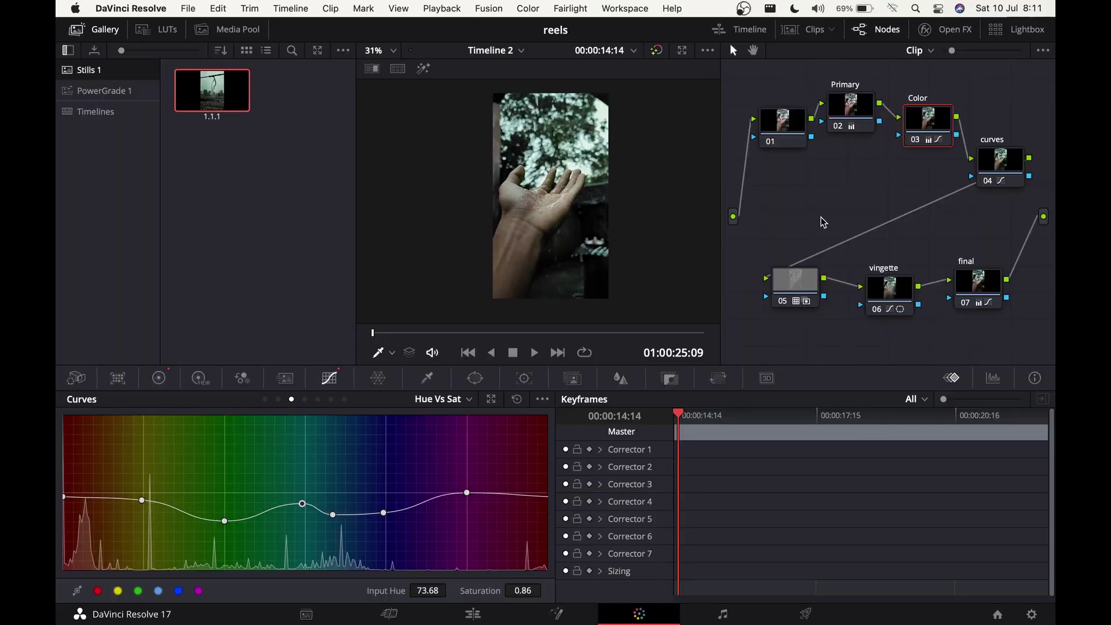
Append still 1.1.1's node graph to clip 02, the flowing water shot, and return to clip 01 to view its grade
{"action": "left_click", "coordinate": [810, 30]}
{"action": "left_click", "coordinate": [167, 322]}
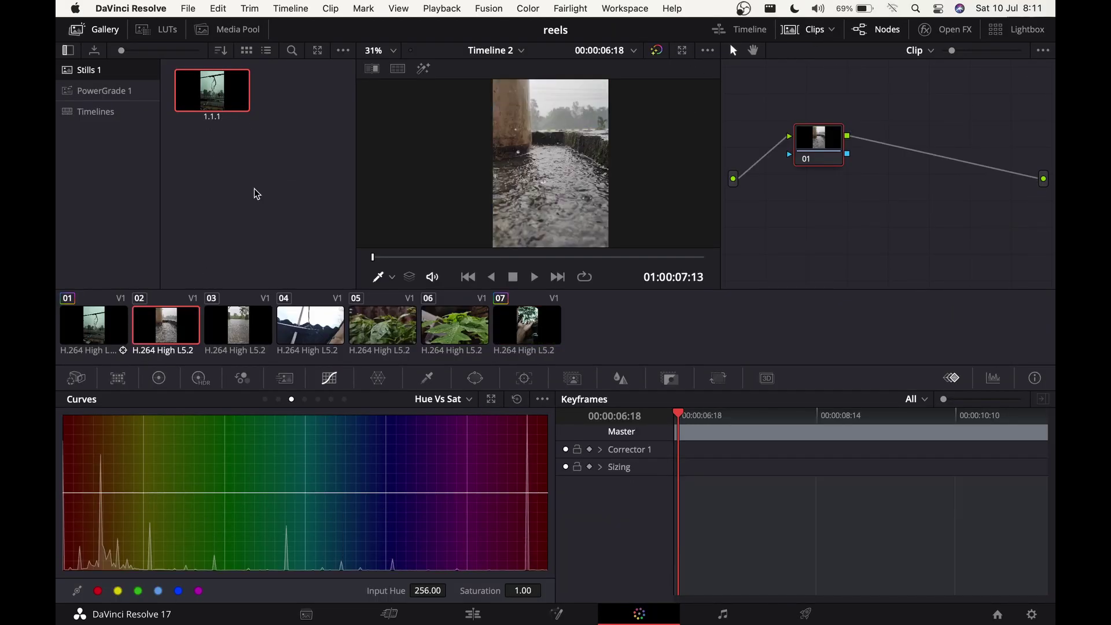
{"action": "right_click", "coordinate": [219, 103]}
{"action": "left_click", "coordinate": [315, 153]}
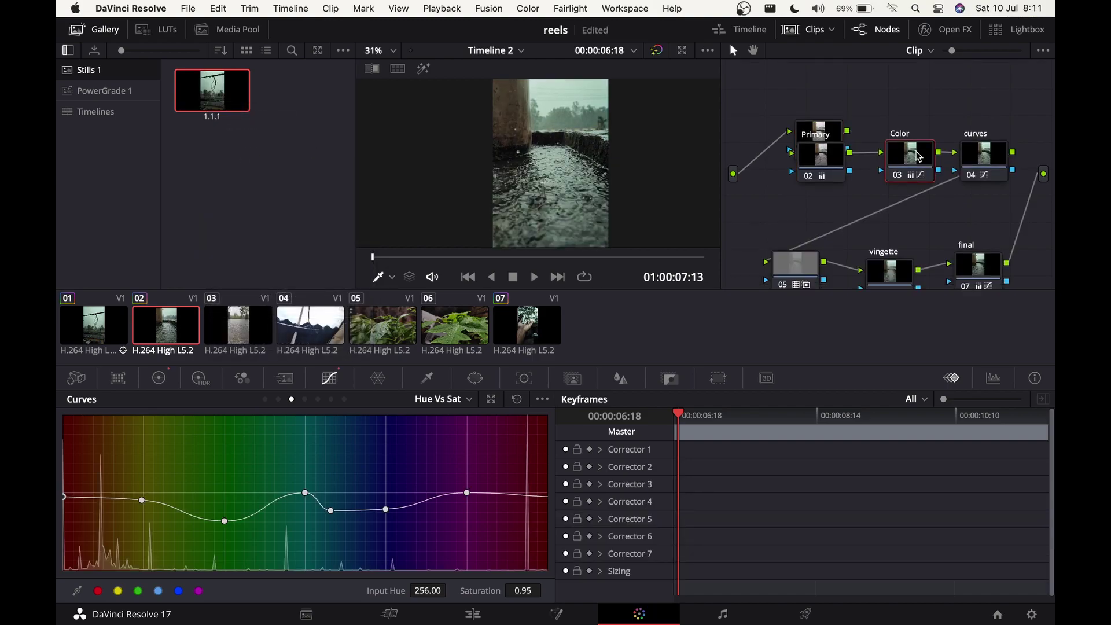
{"action": "scroll", "coordinate": [575, 128], "scroll_direction": "down", "scroll_amount": 4}
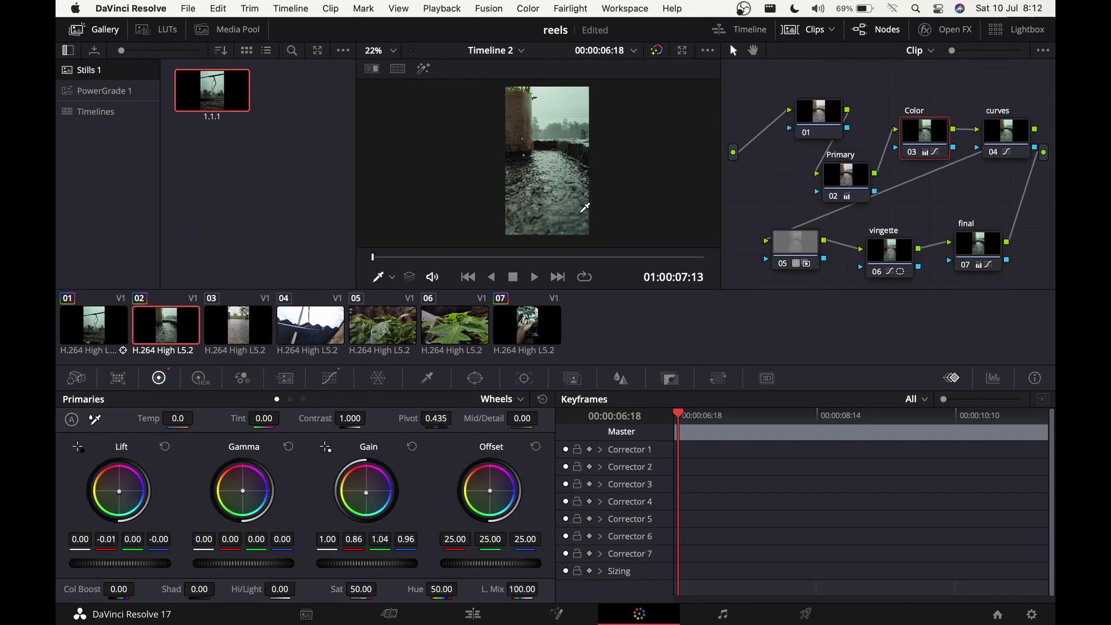
{"action": "left_click", "coordinate": [72, 337]}
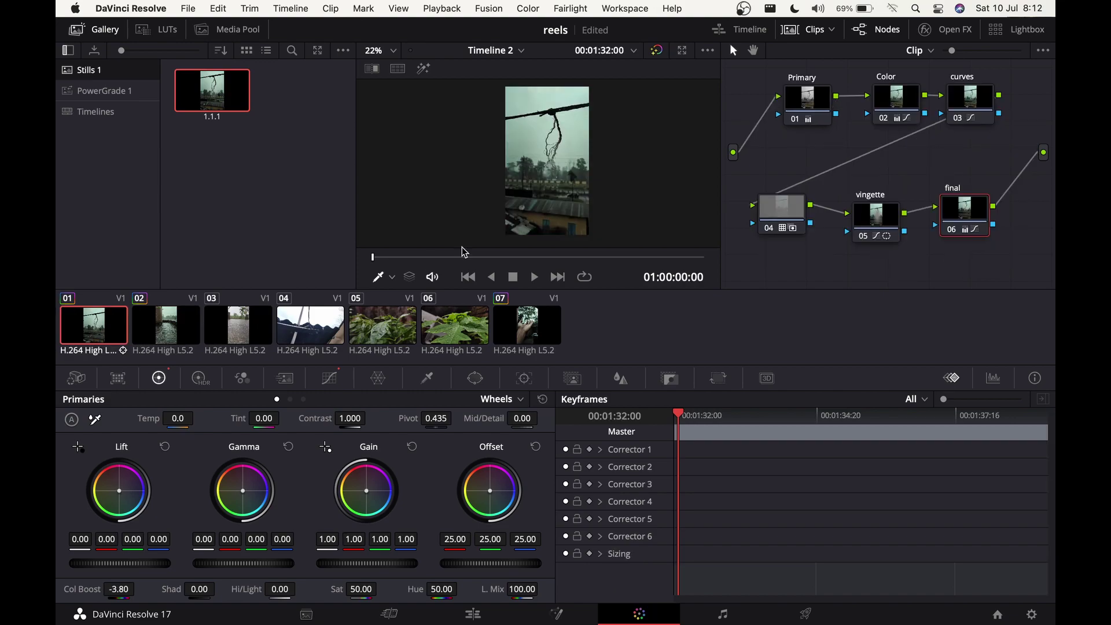